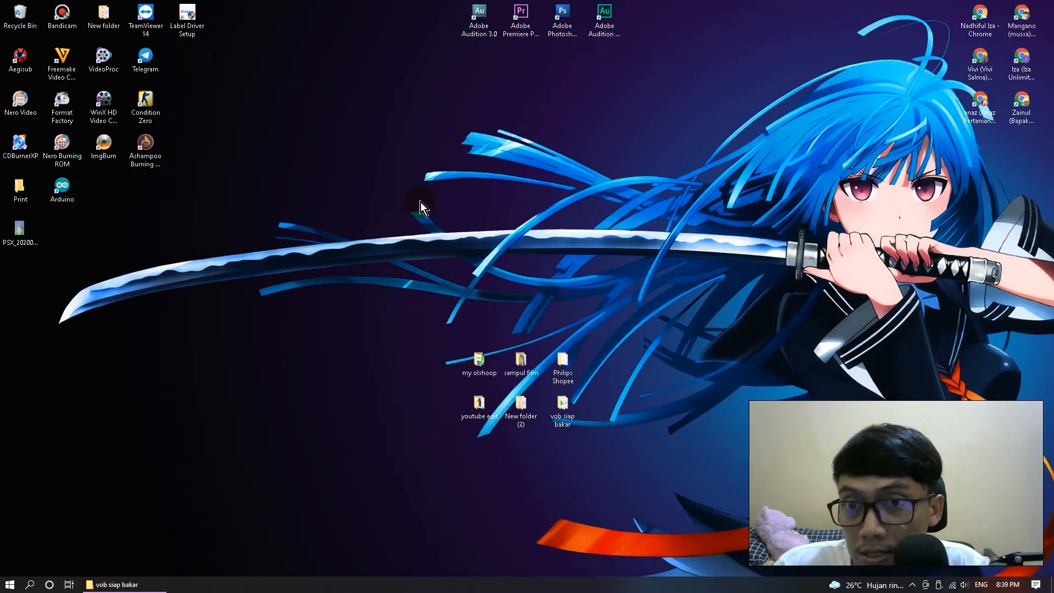
Create a new Microsoft Excel worksheet on the desktop, then open it and dismiss the licence notice.
{"action": "right_click", "coordinate": [335, 167]}
{"action": "mouse_move", "coordinate": [408, 273]}
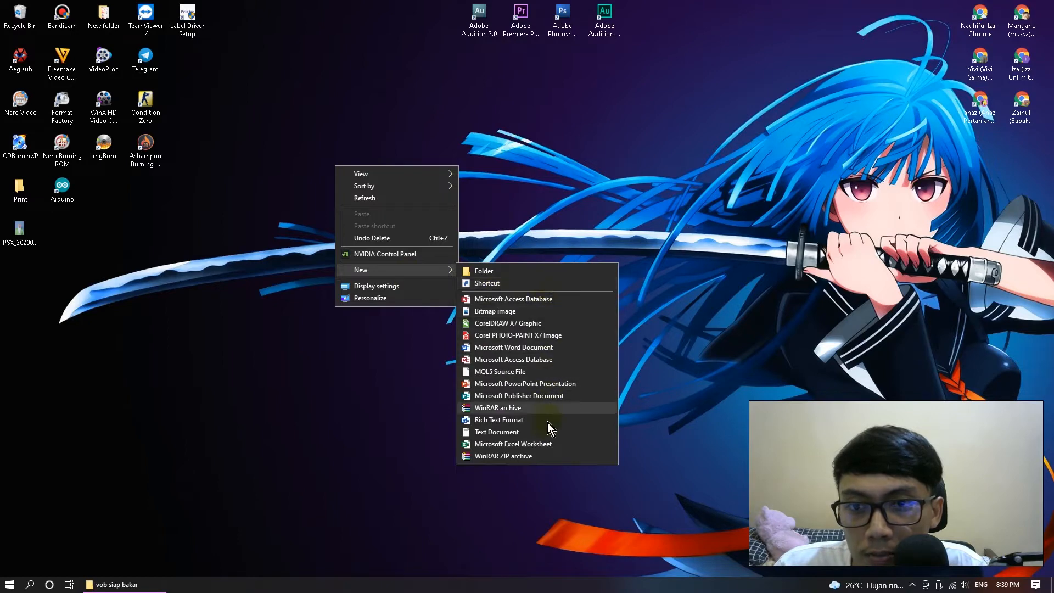
{"action": "left_click", "coordinate": [544, 445]}
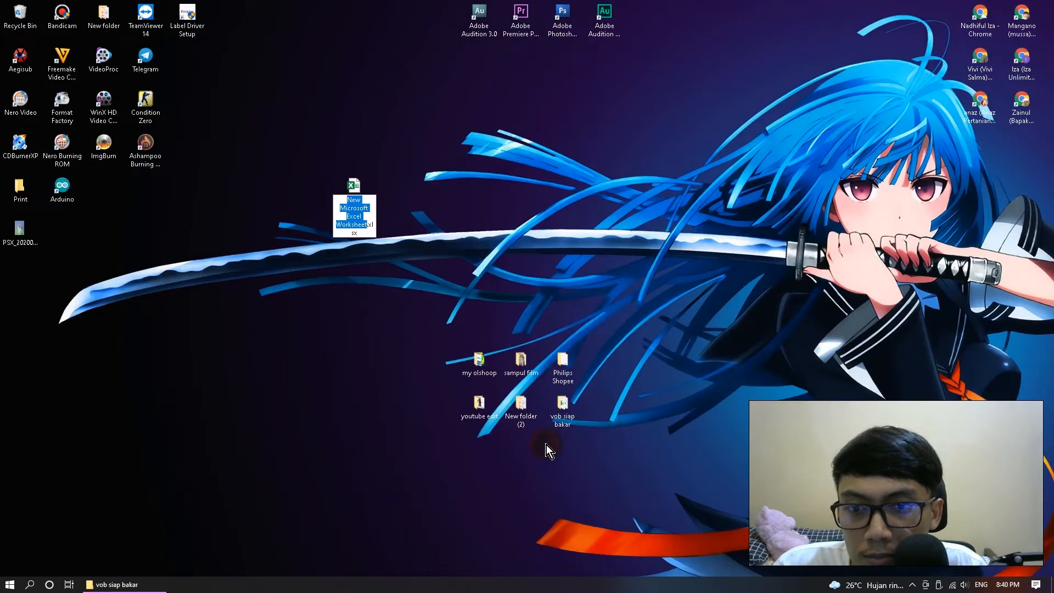
{"action": "double_click", "coordinate": [353, 187]}
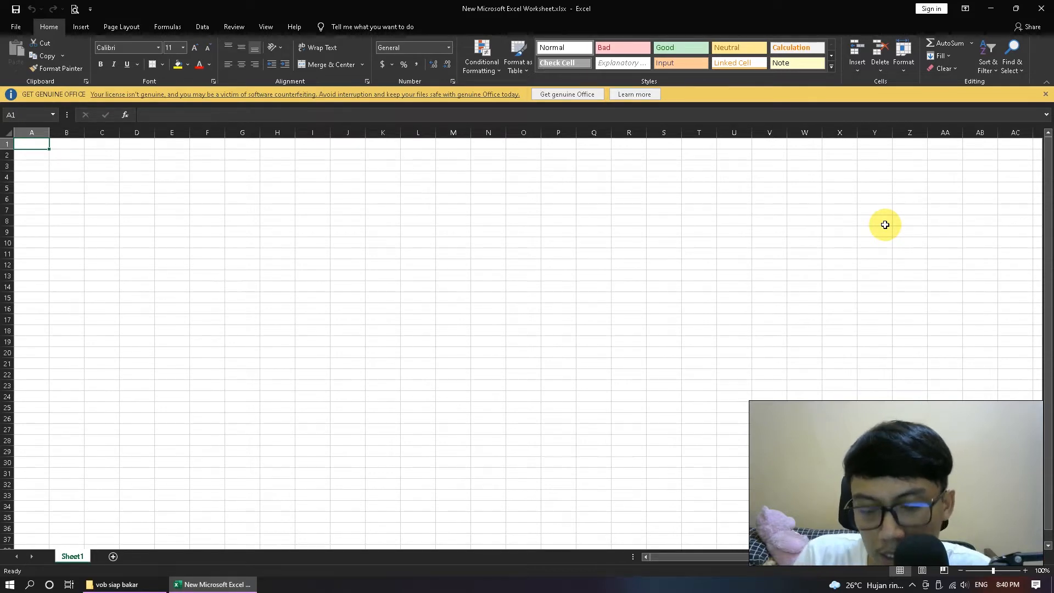
{"action": "left_click", "coordinate": [1045, 95]}
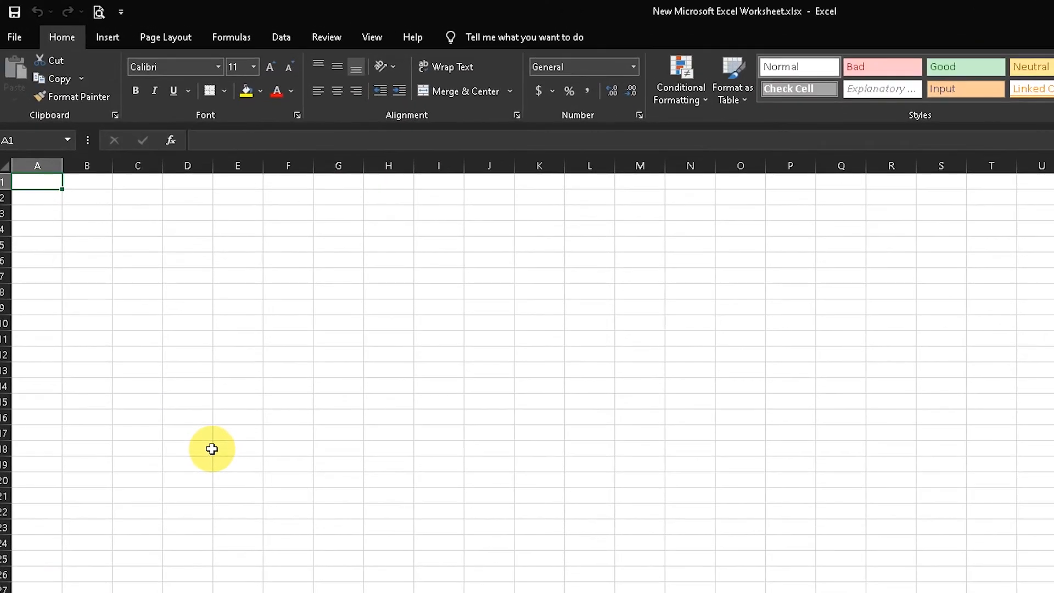
Enter the headers NAMA BARANG in A1 and HARGA JUAL ONLINE in B1, and fit both columns to their text.
{"action": "type", "text": "NAMA BARANG"}
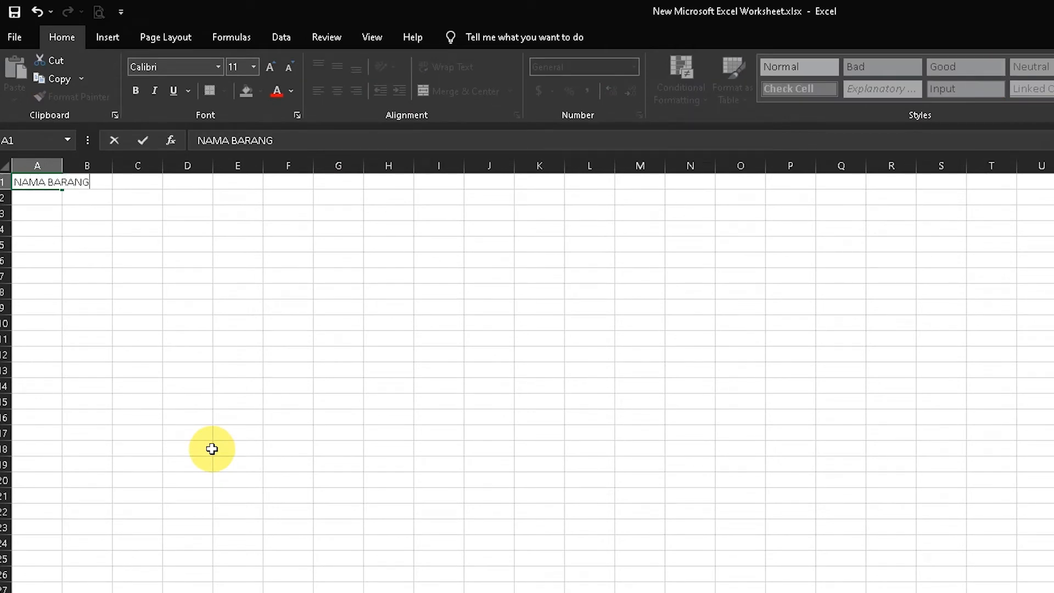
{"action": "key", "text": "Tab"}
{"action": "type", "text": "HARGA JUAL ONLINE"}
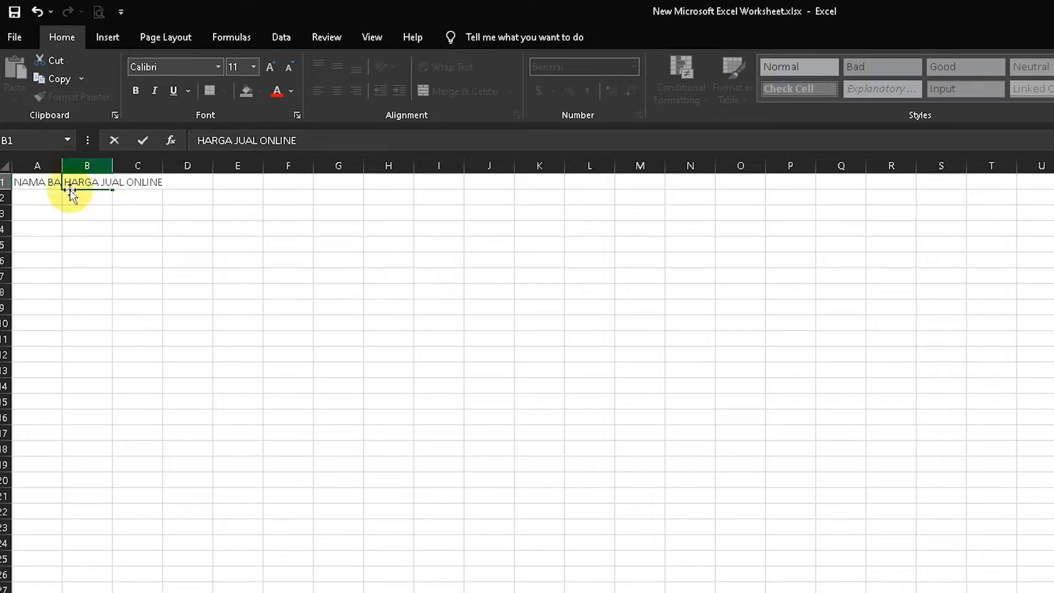
{"action": "left_click", "coordinate": [44, 205]}
{"action": "double_click", "coordinate": [63, 165]}
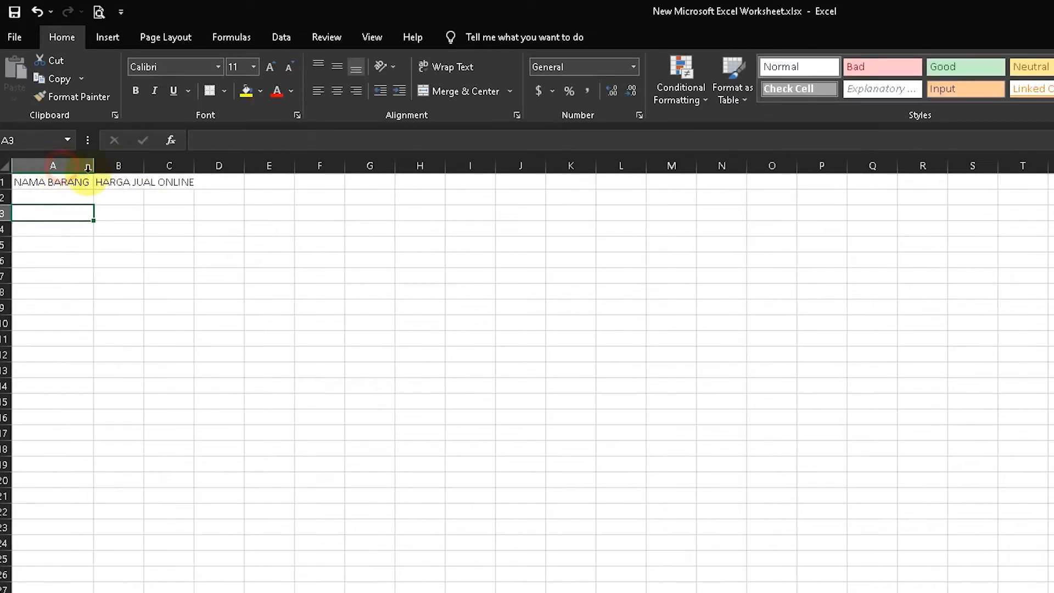
{"action": "left_click_drag", "start_coordinate": [144, 165], "coordinate": [142, 162]}
{"action": "double_click", "coordinate": [141, 164]}
Enter the header LABA BERSIH in C1 and fit column C to its text.
{"action": "left_click_drag", "start_coordinate": [218, 184], "coordinate": [224, 197]}
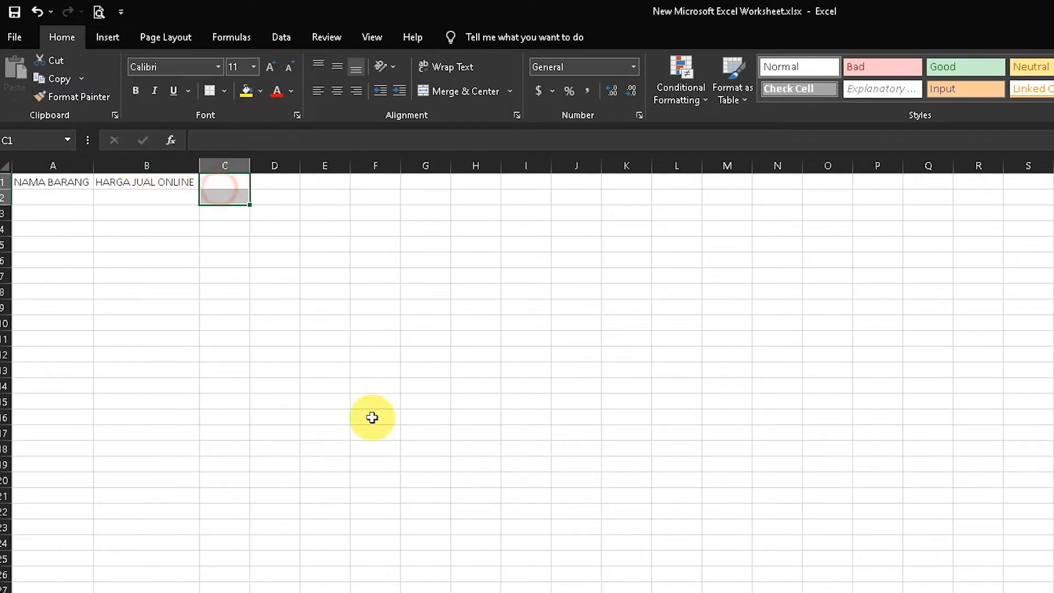
{"action": "key", "text": "Up"}
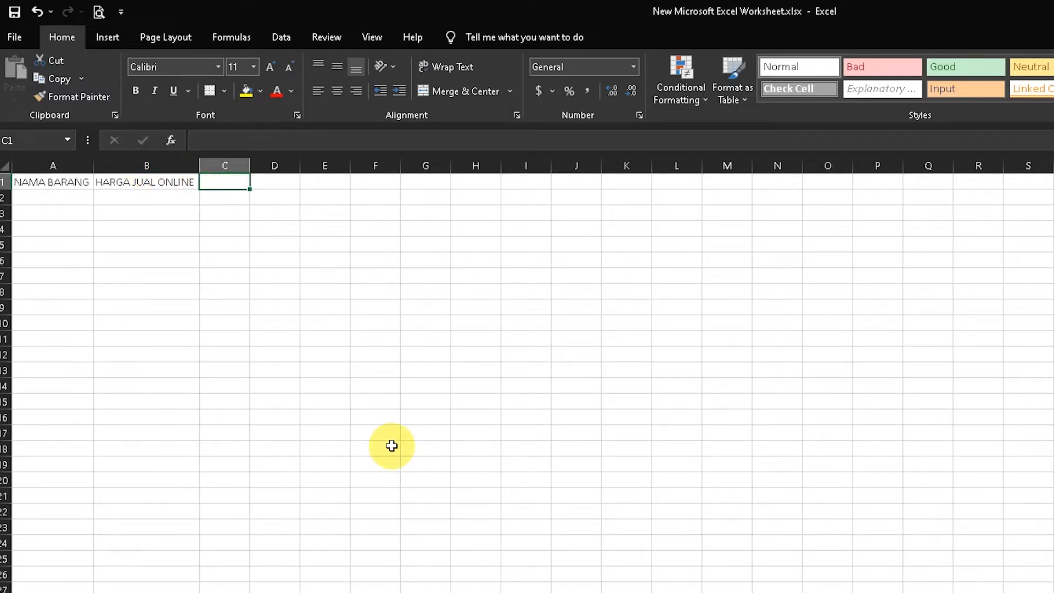
{"action": "type", "text": "LABA BERSIH"}
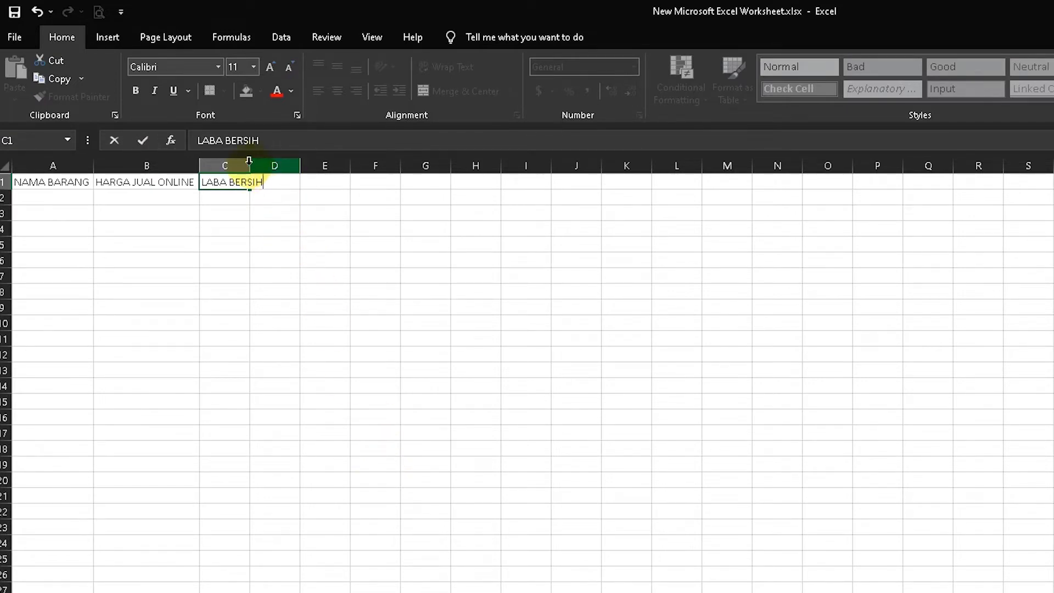
{"action": "key", "text": "Return"}
{"action": "double_click", "coordinate": [250, 165]}
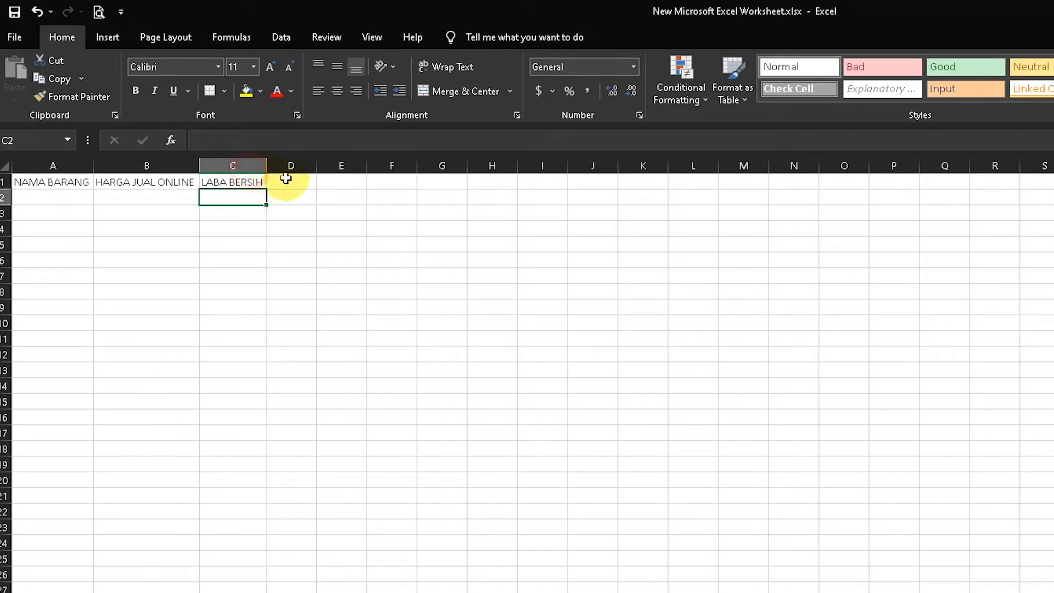
Enter the header PAJAK STAR in E1, leaving column D empty, and fit column E to its text.
{"action": "left_click", "coordinate": [341, 183]}
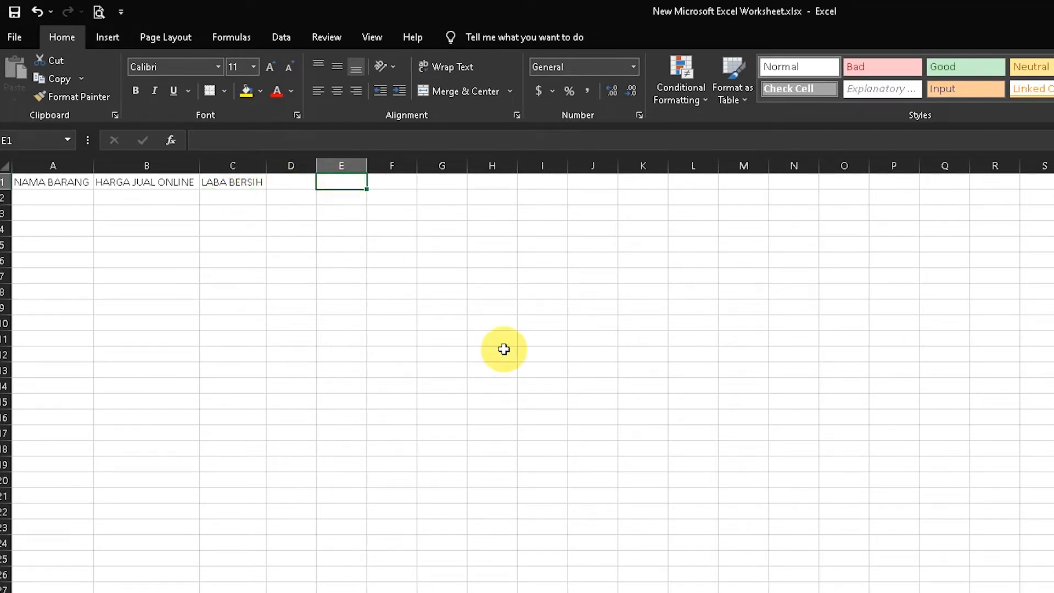
{"action": "type", "text": "PAJAK STAR"}
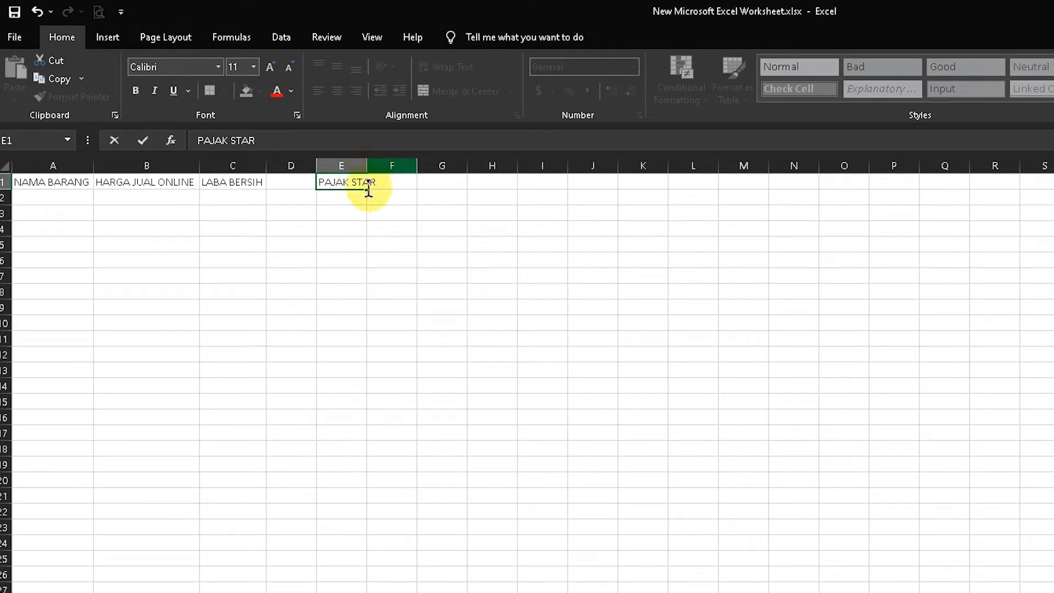
{"action": "left_click", "coordinate": [346, 196]}
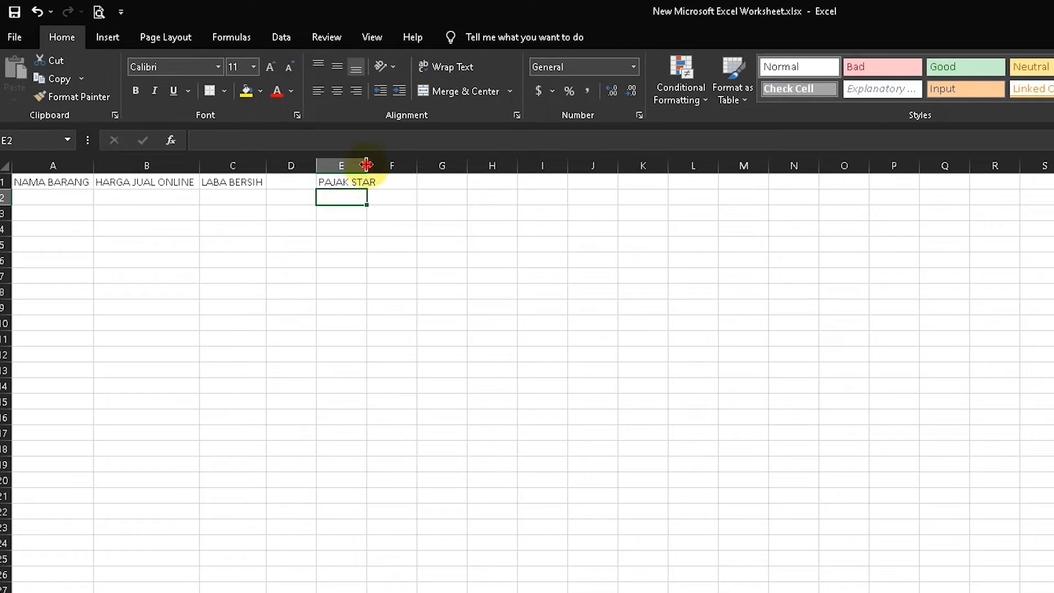
{"action": "double_click", "coordinate": [366, 165]}
Enter the header HASIL PAJAK STAR in F1.
{"action": "left_click", "coordinate": [405, 183]}
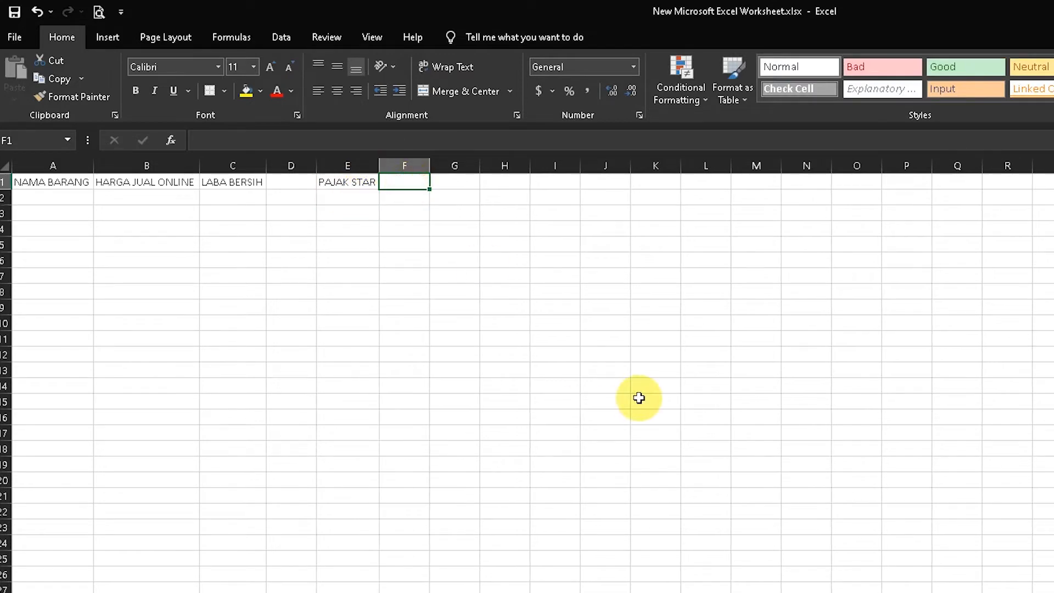
{"action": "type", "text": "HASIL"}
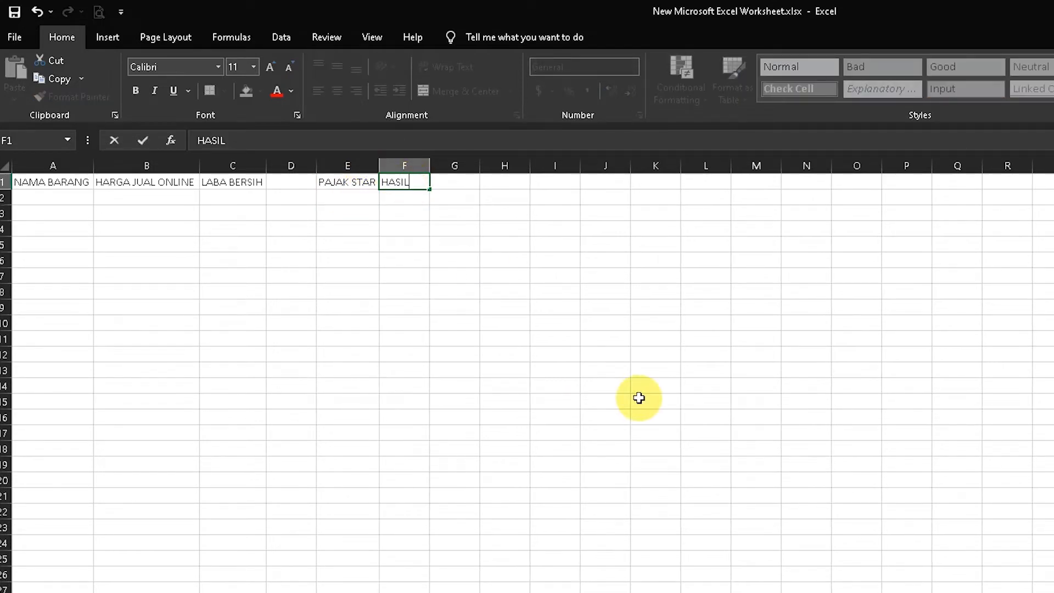
{"action": "type", "text": " PAJAK STAR"}
{"action": "key", "text": "ctrl+Return"}
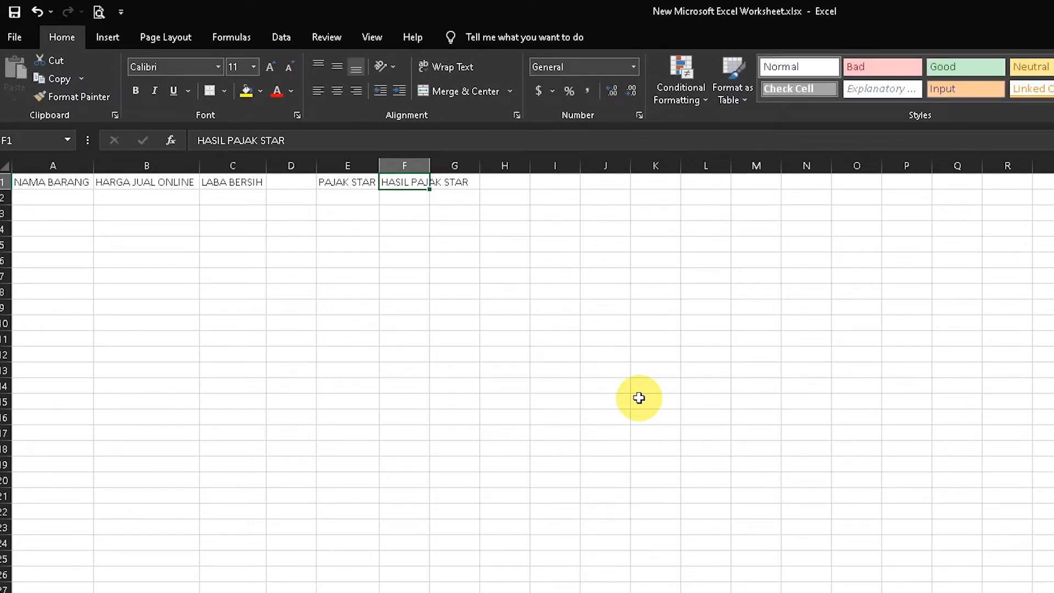
Enter the header PAJAK ONGKIR EXTRA in G1.
{"action": "key", "text": "Right"}
{"action": "type", "text": "PA"}
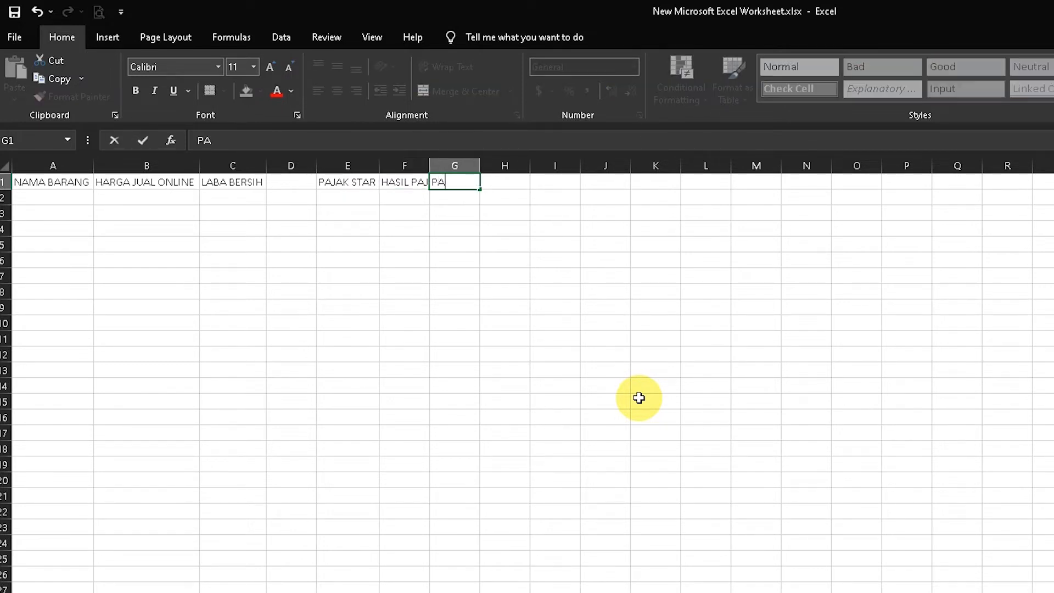
{"action": "type", "text": "JAK ONKG"}
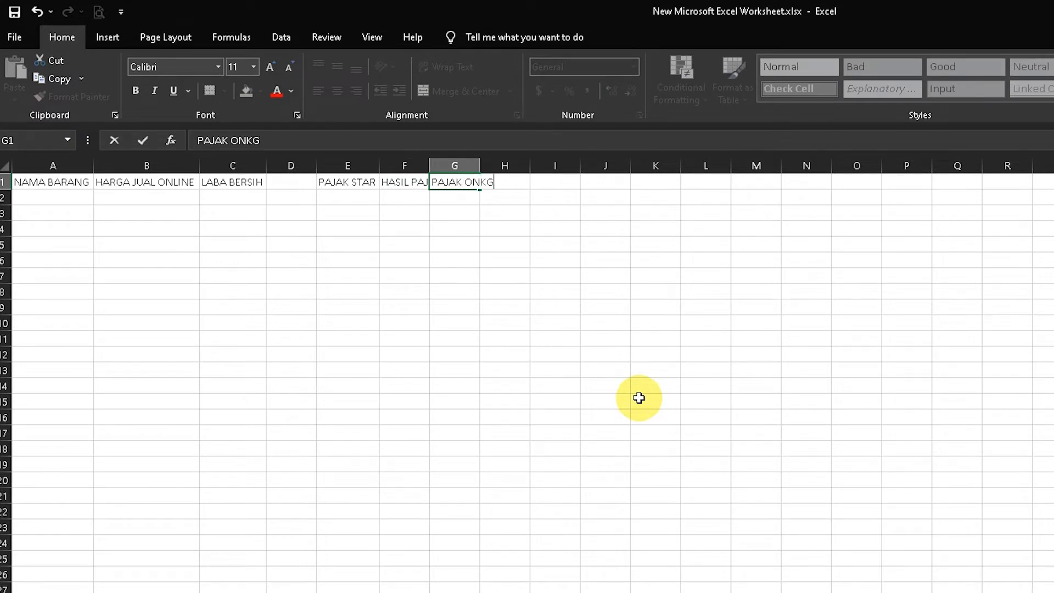
{"action": "key", "text": "BackSpace"}
{"action": "key", "text": "BackSpace"}
{"action": "type", "text": "GKIR EXTRA"}
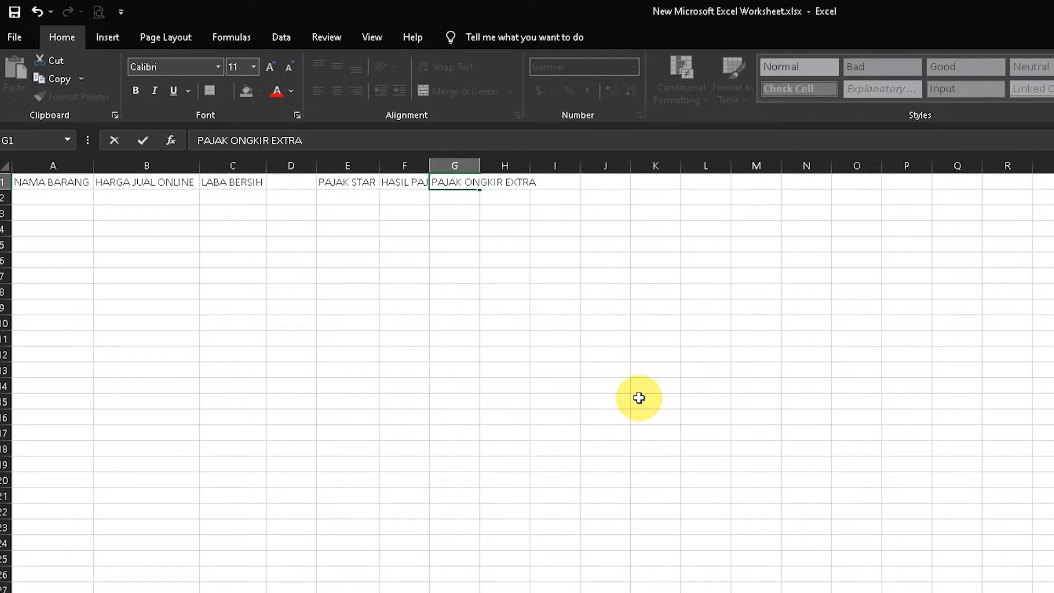
{"action": "key", "text": "Tab"}
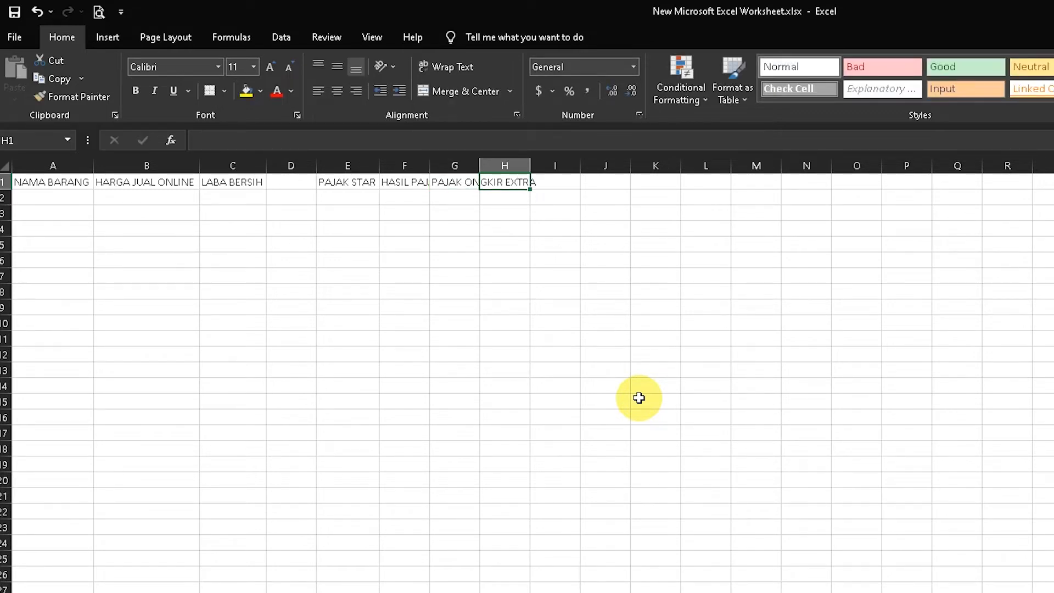
Enter the header HASIL PAJAK ONGKIR EXTRA <= 10.000 in H1.
{"action": "type", "text": "H"}
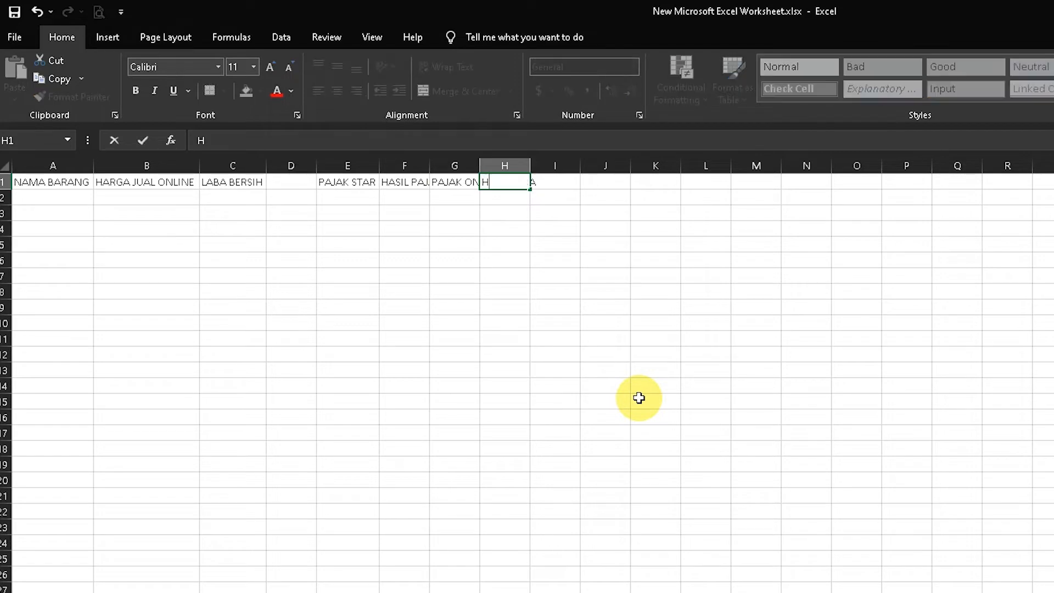
{"action": "type", "text": "ASIL PAJAK"}
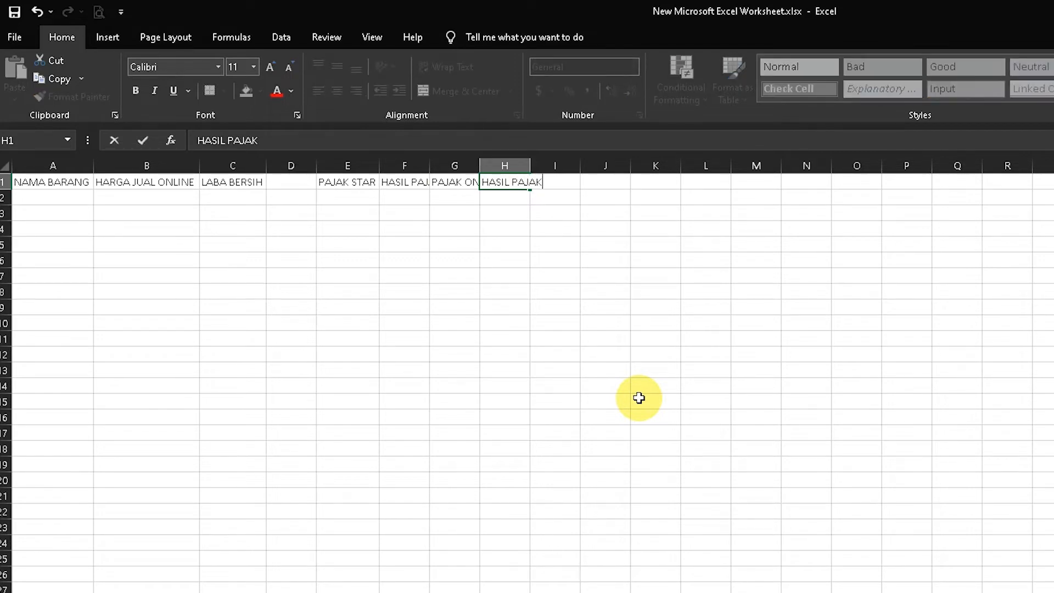
{"action": "type", "text": " ONGKIR EXTRA"}
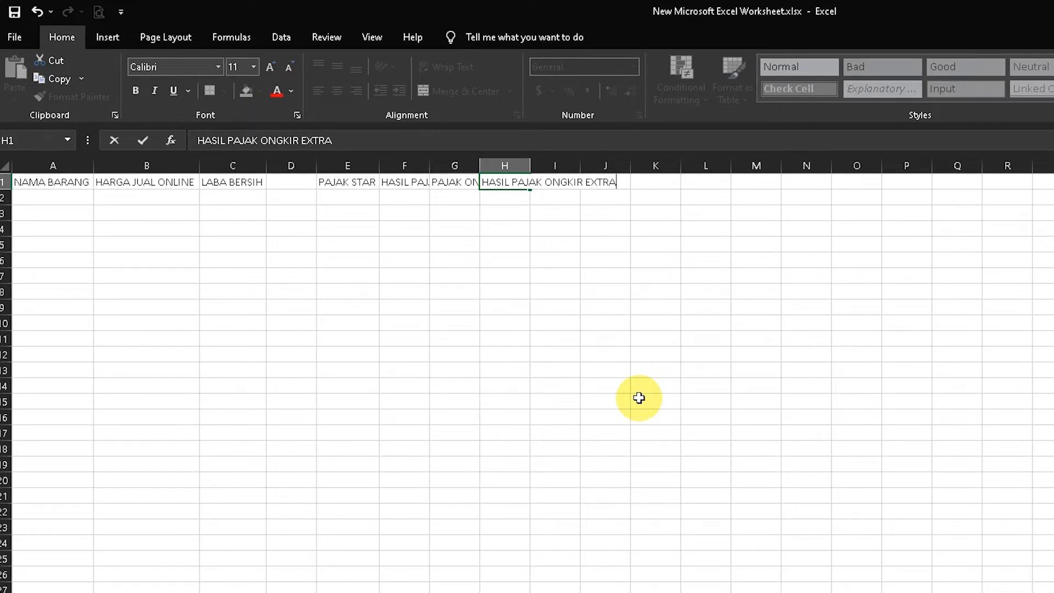
{"action": "type", "text": " <= 10.000"}
{"action": "left_click", "coordinate": [421, 196]}
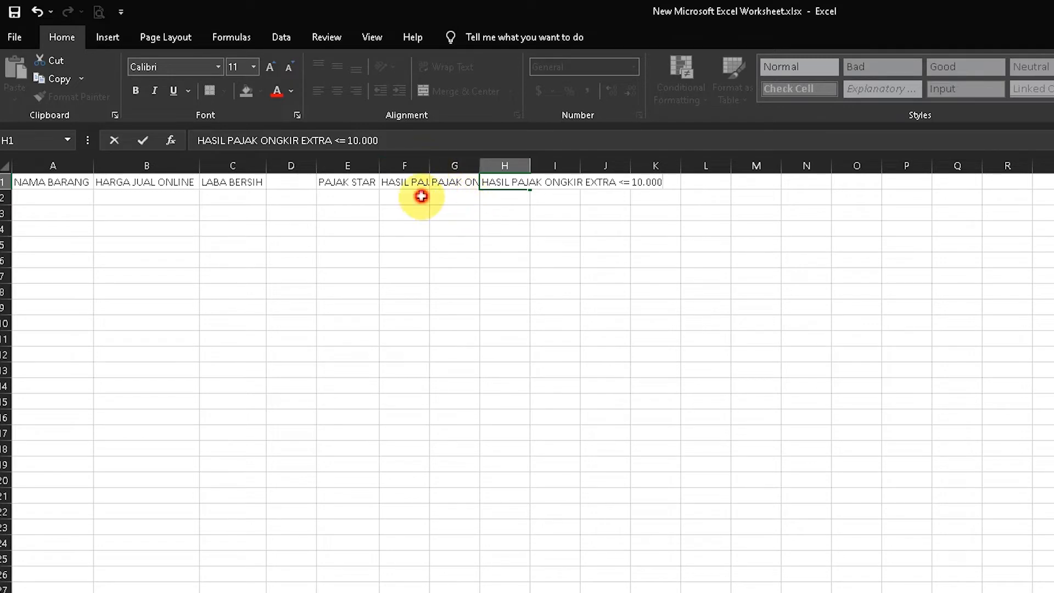
Fit the widths of columns F, G and H to their header text.
{"action": "double_click", "coordinate": [432, 165]}
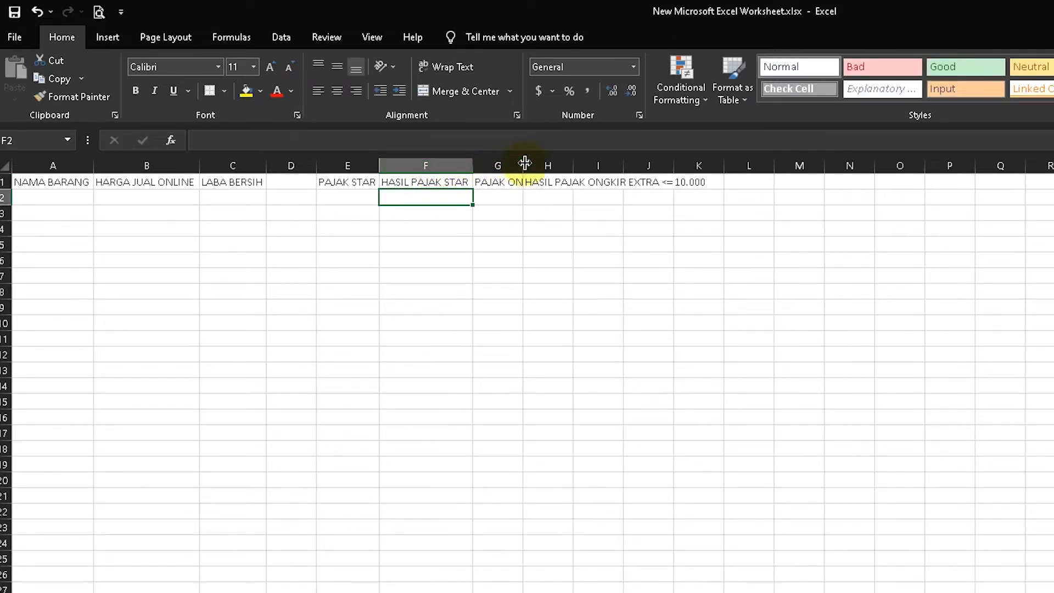
{"action": "double_click", "coordinate": [526, 164]}
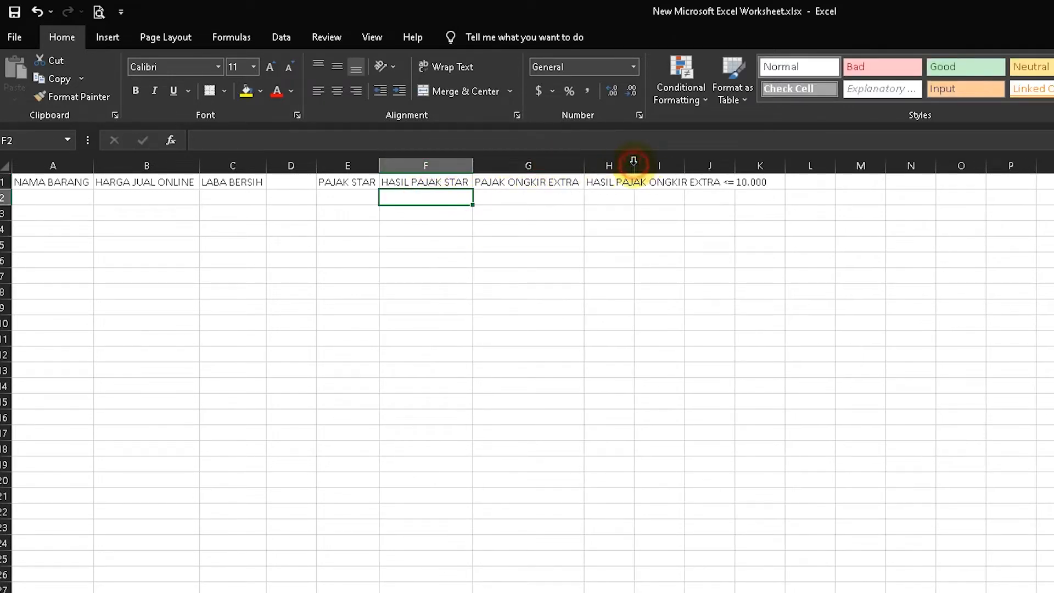
{"action": "double_click", "coordinate": [634, 163]}
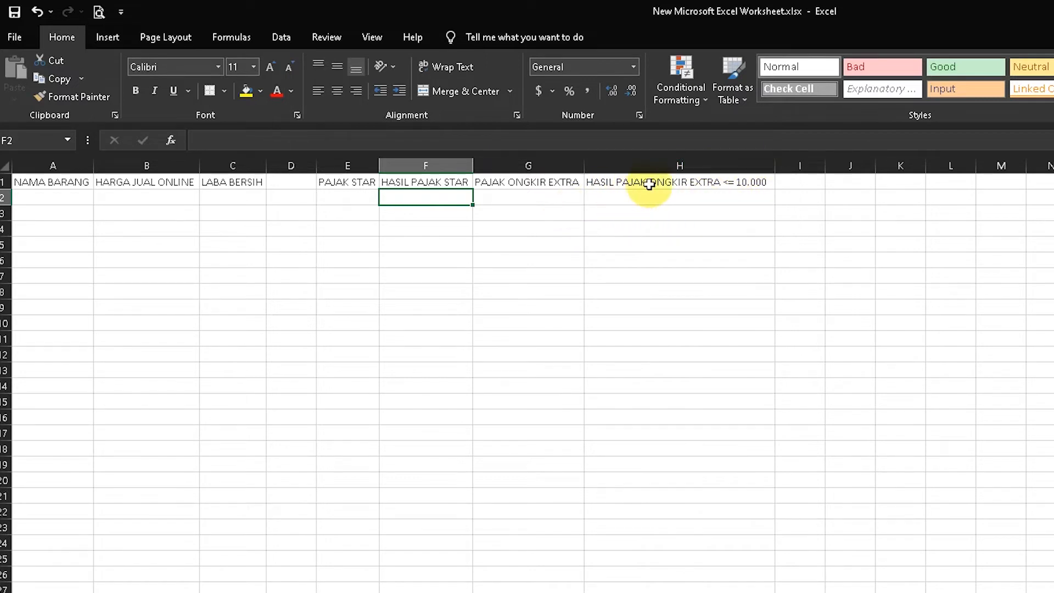
Enter GG in J1 and HASIL OGNKIR EXTRA in K1, leaving column I empty.
{"action": "left_click", "coordinate": [843, 187]}
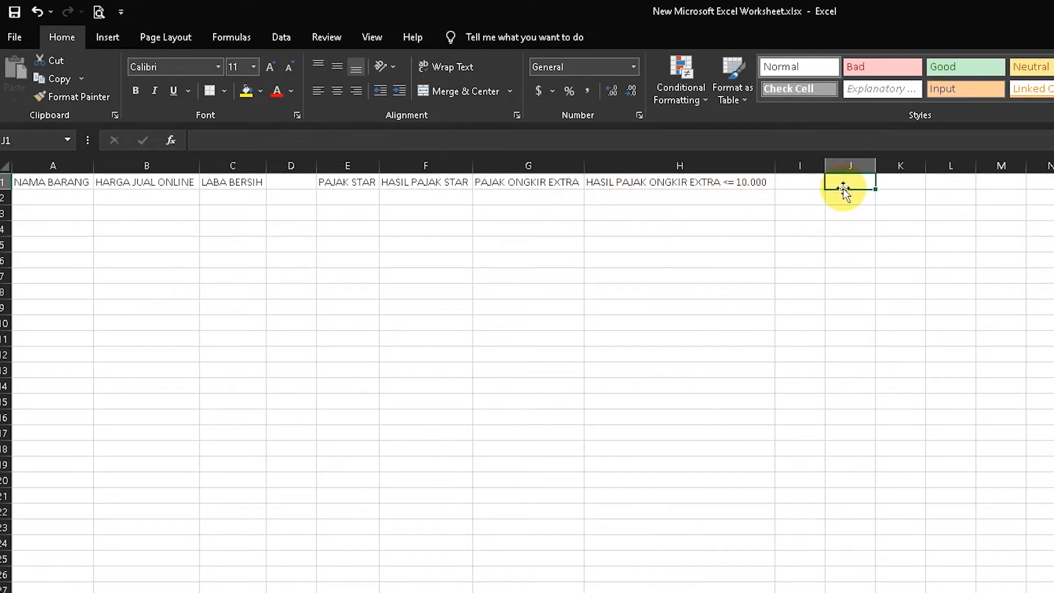
{"action": "type", "text": "GG"}
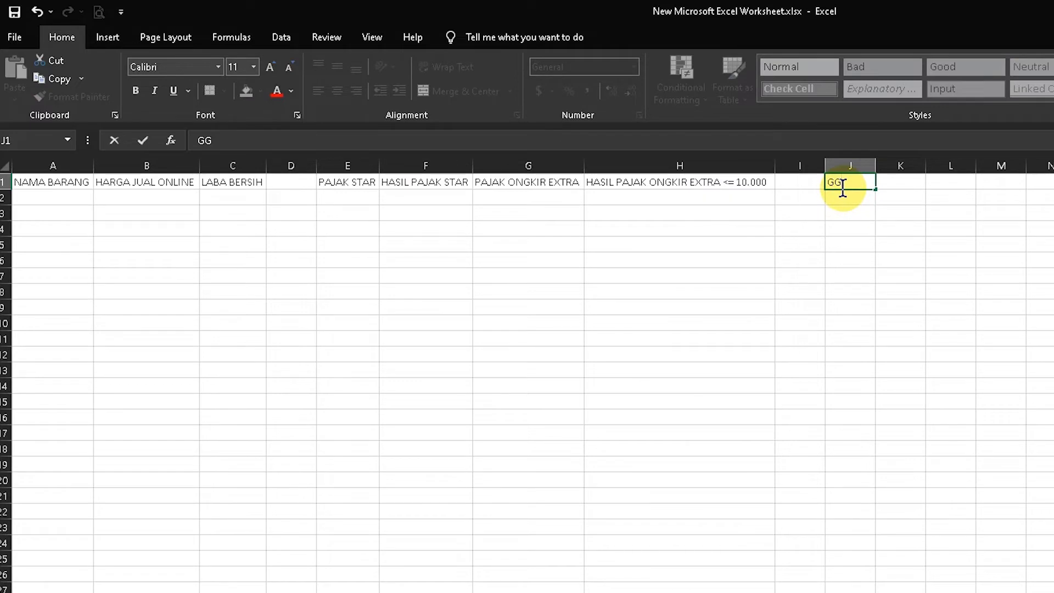
{"action": "key", "text": "Tab"}
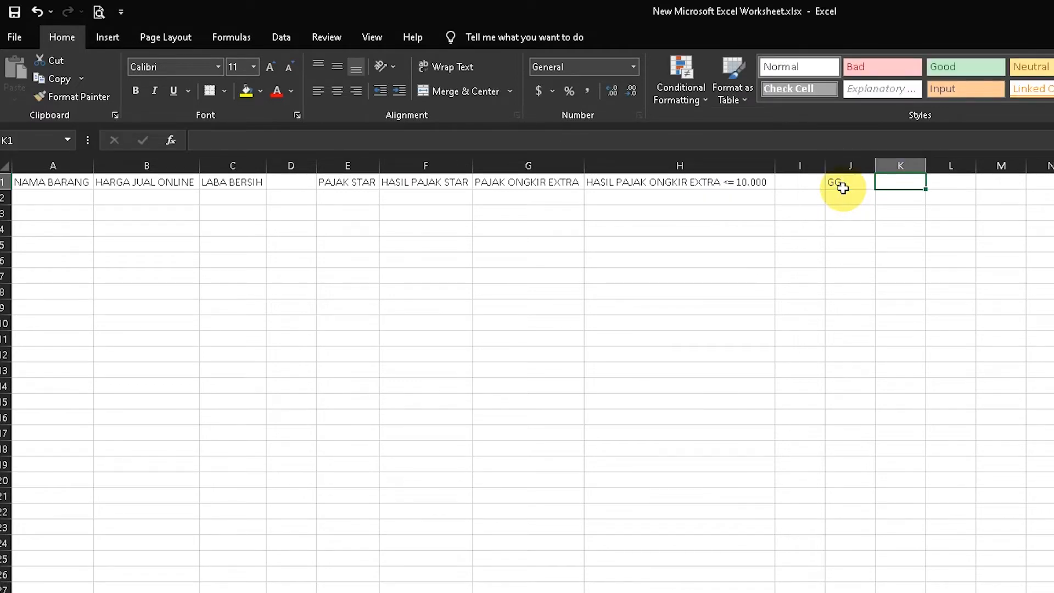
{"action": "key", "text": "Left"}
{"action": "key", "text": "Right"}
{"action": "type", "text": "H"}
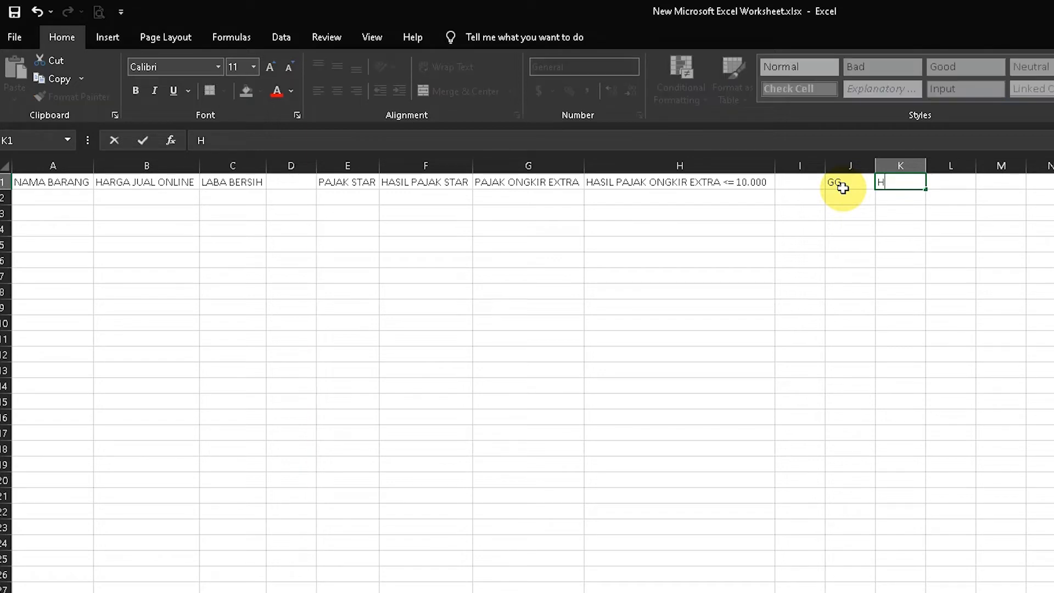
{"action": "type", "text": "ASIL OGNKI"}
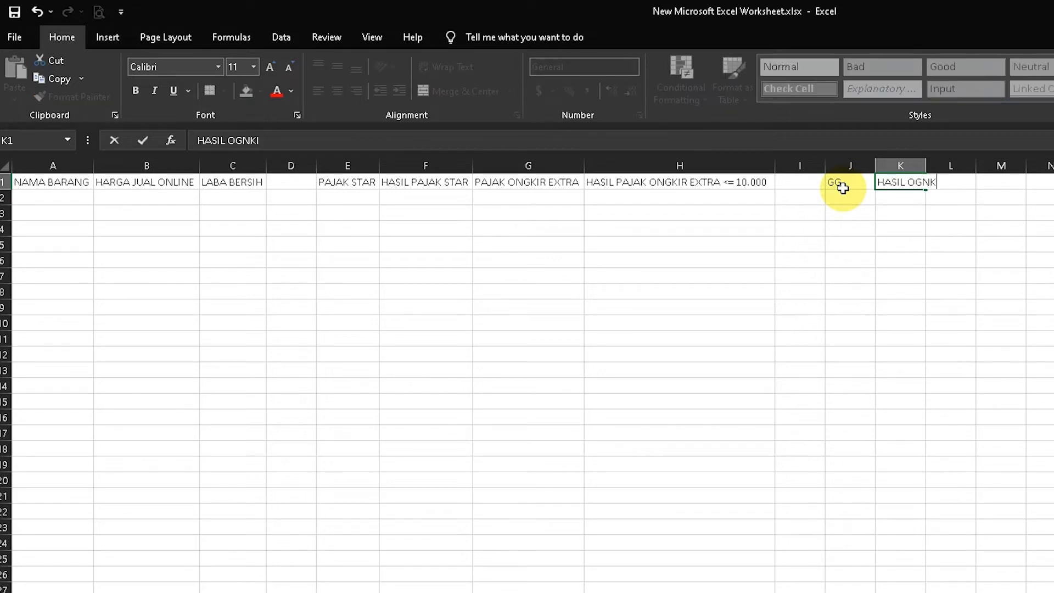
{"action": "type", "text": "R EXTRA"}
{"action": "key", "text": "Left"}
{"action": "key", "text": "Left"}
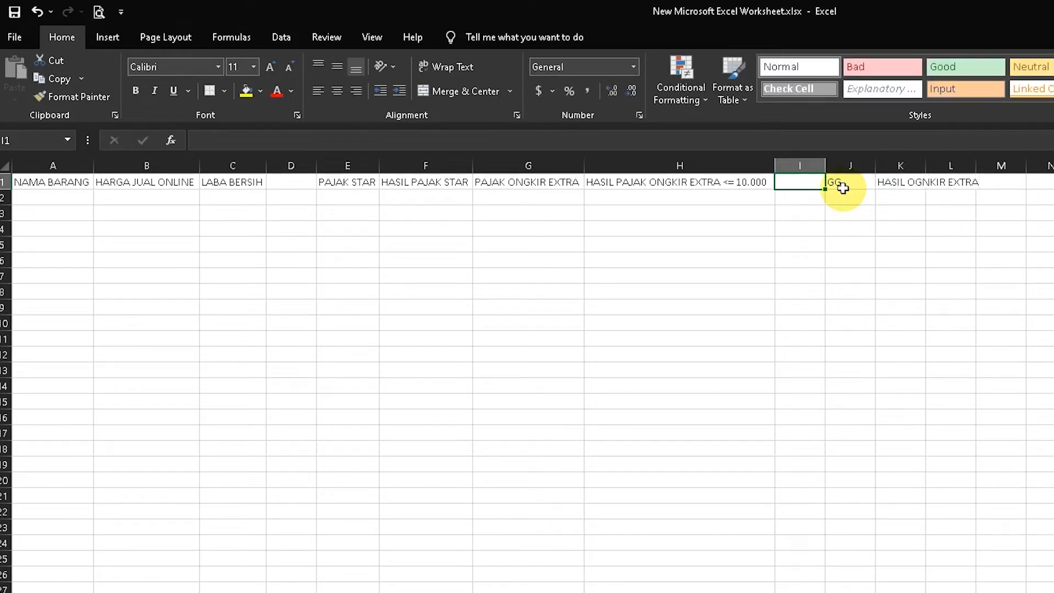
{"action": "key", "text": "Right"}
{"action": "key", "text": "Right"}
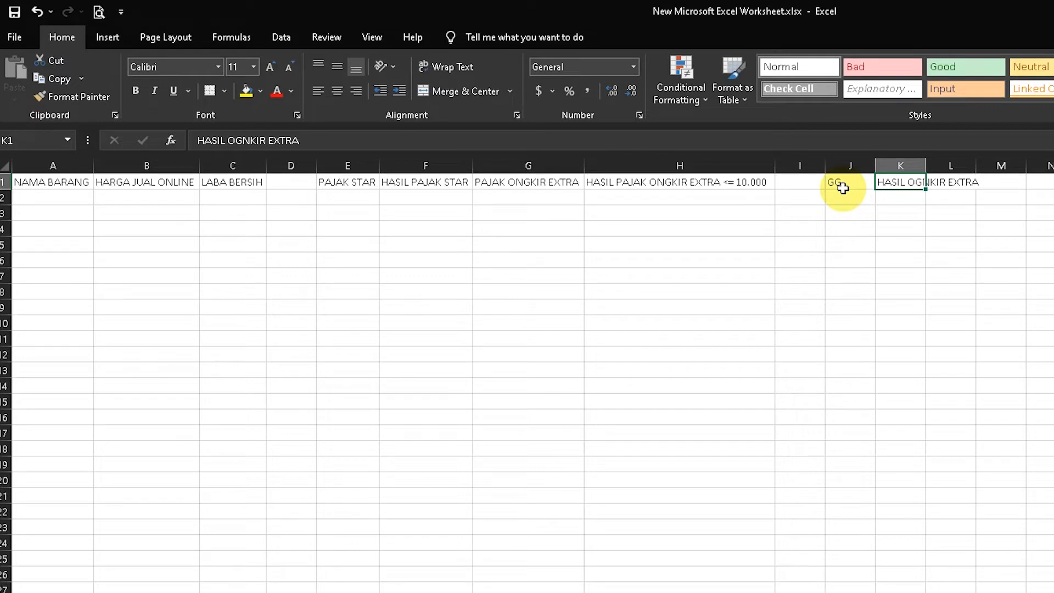
Correct the K1 header to HASIL ONGKIR EXTRA SEMENTARA.
{"action": "key", "text": "F2"}
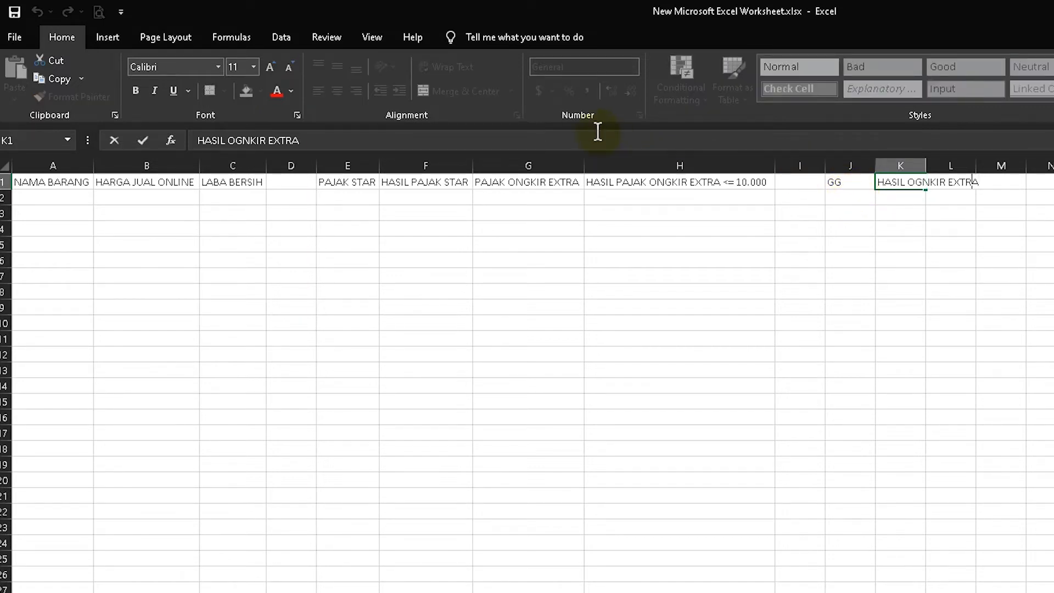
{"action": "key", "text": "Right"}
{"action": "key", "text": "Right"}
{"action": "key", "text": "Right"}
{"action": "key", "text": "Right"}
{"action": "key", "text": "Right"}
{"action": "key", "text": "Delete"}
{"action": "type", "text": "G"}
{"action": "type", "text": " SEMER"}
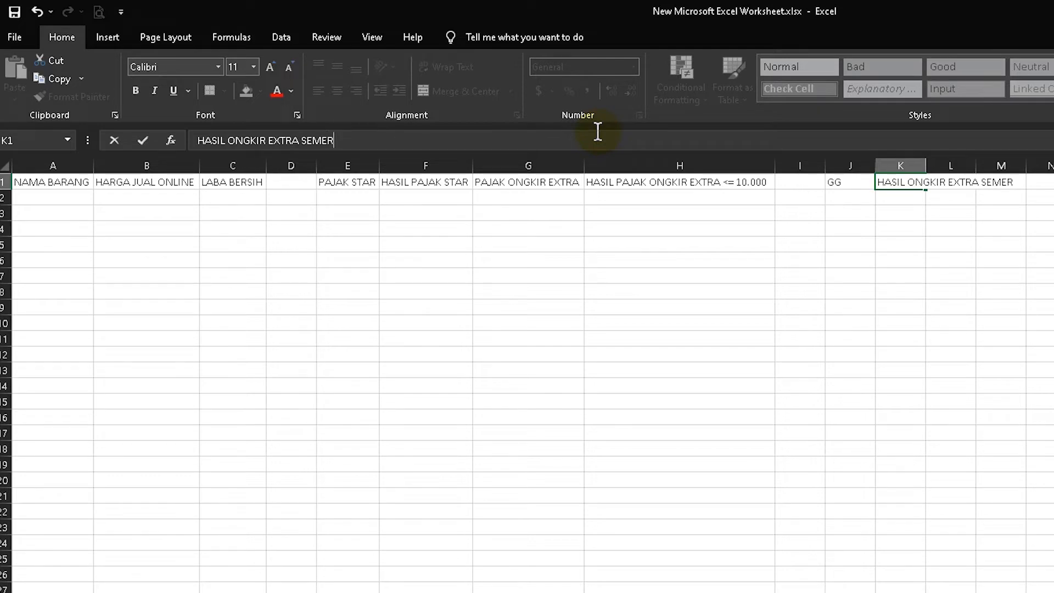
{"action": "key", "text": "BackSpace"}
{"action": "type", "text": "NTARA"}
{"action": "left_click", "coordinate": [904, 198]}
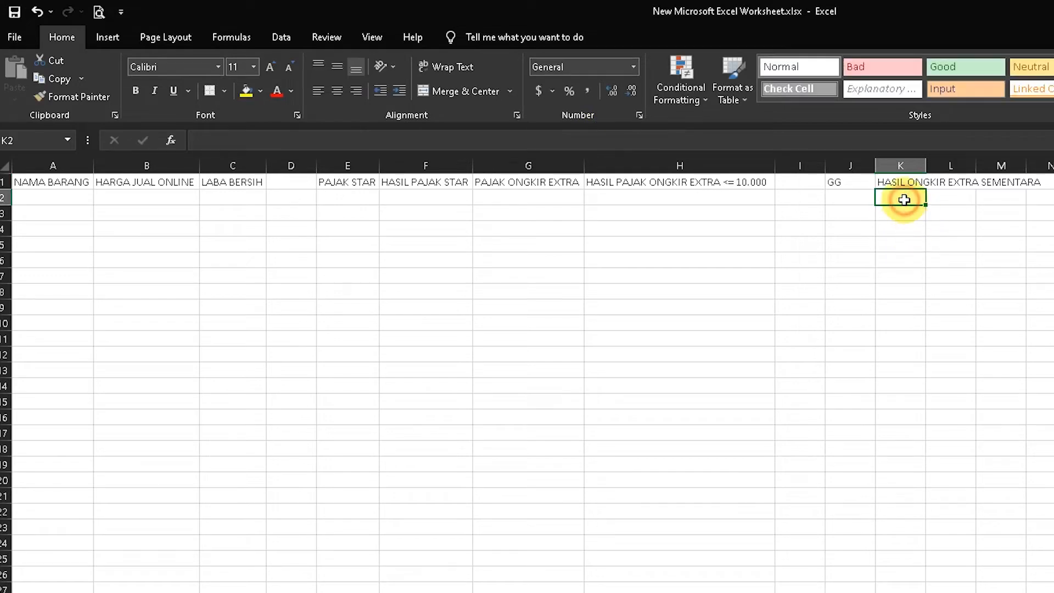
Fit column K's width to its header and narrow column J to about half its width.
{"action": "double_click", "coordinate": [924, 165]}
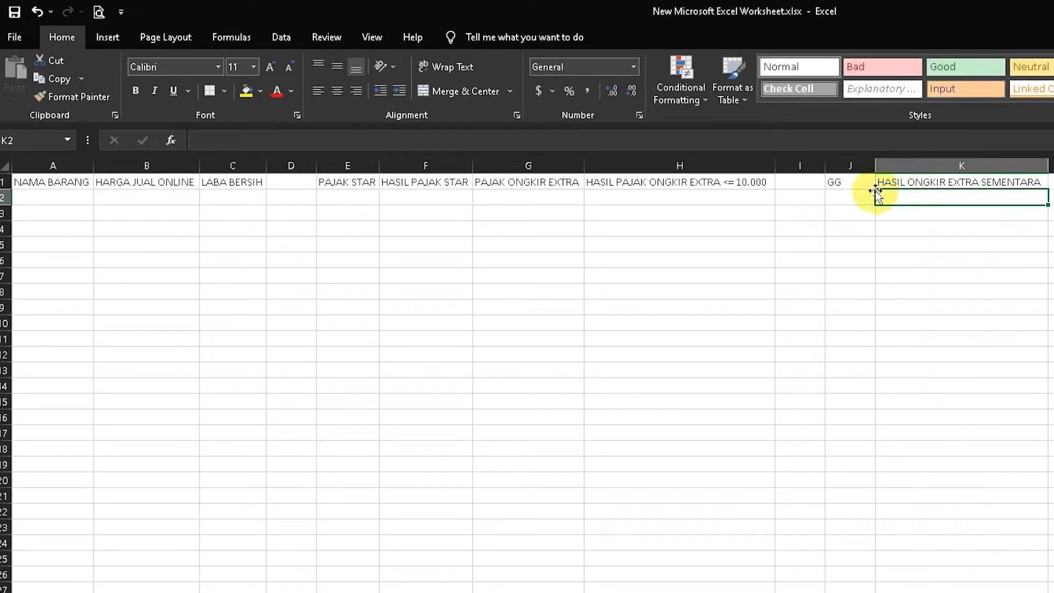
{"action": "left_click_drag", "start_coordinate": [875, 165], "coordinate": [850, 163]}
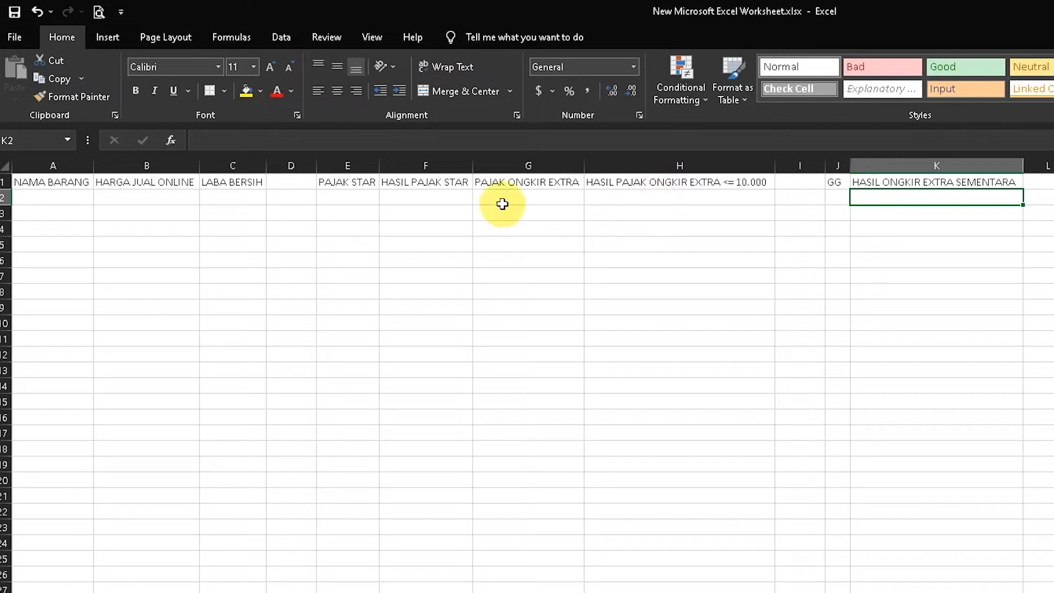
Enter the product name Bantal Guling in A2.
{"action": "left_click", "coordinate": [61, 198]}
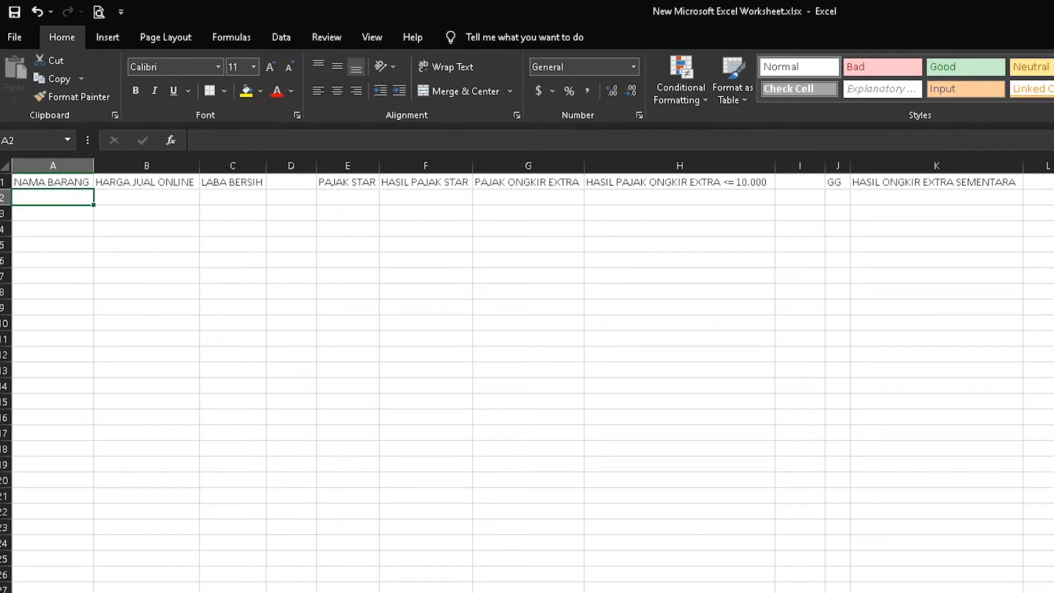
{"action": "type", "text": "BANTAL"}
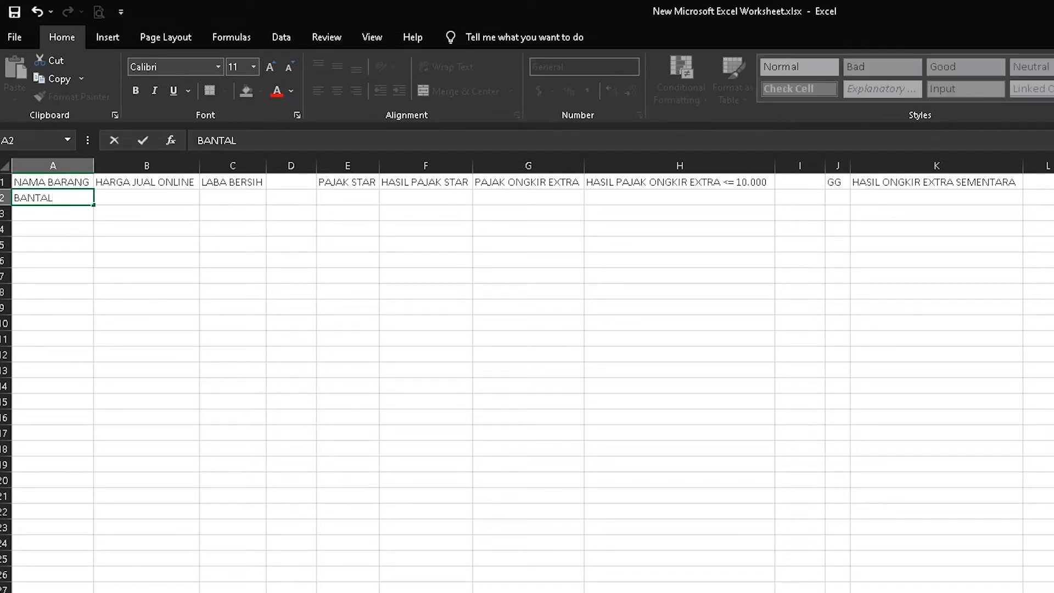
{"action": "key", "text": "BackSpace"}
{"action": "key", "text": "BackSpace"}
{"action": "key", "text": "BackSpace"}
{"action": "key", "text": "BackSpace"}
{"action": "key", "text": "BackSpace"}
{"action": "type", "text": "antal Guling"}
{"action": "key", "text": "Tab"}
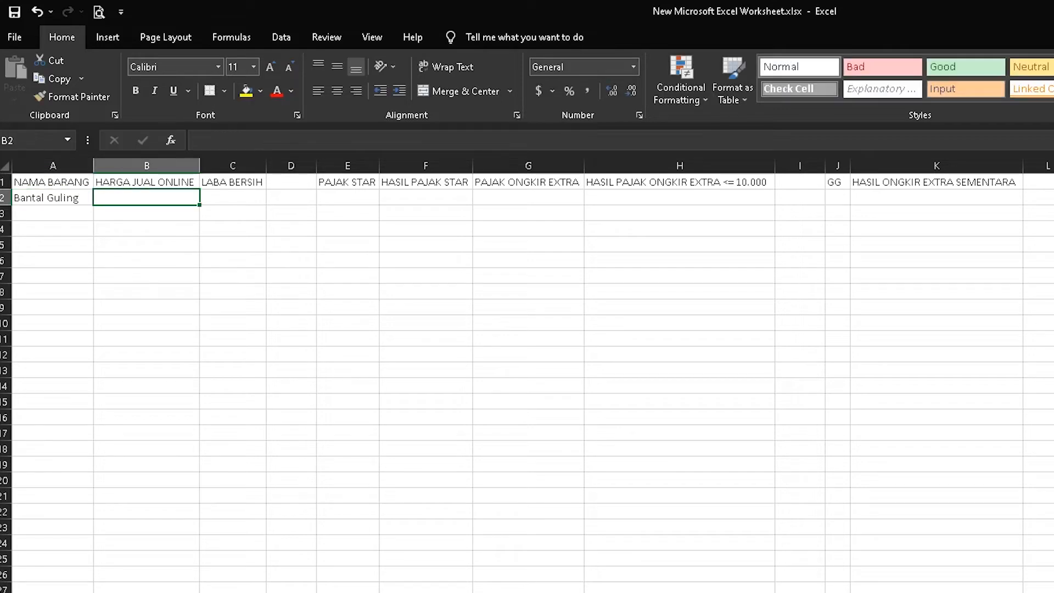
Enter the online selling price 70000 in B2.
{"action": "type", "text": "7"}
{"action": "type", "text": "0000"}
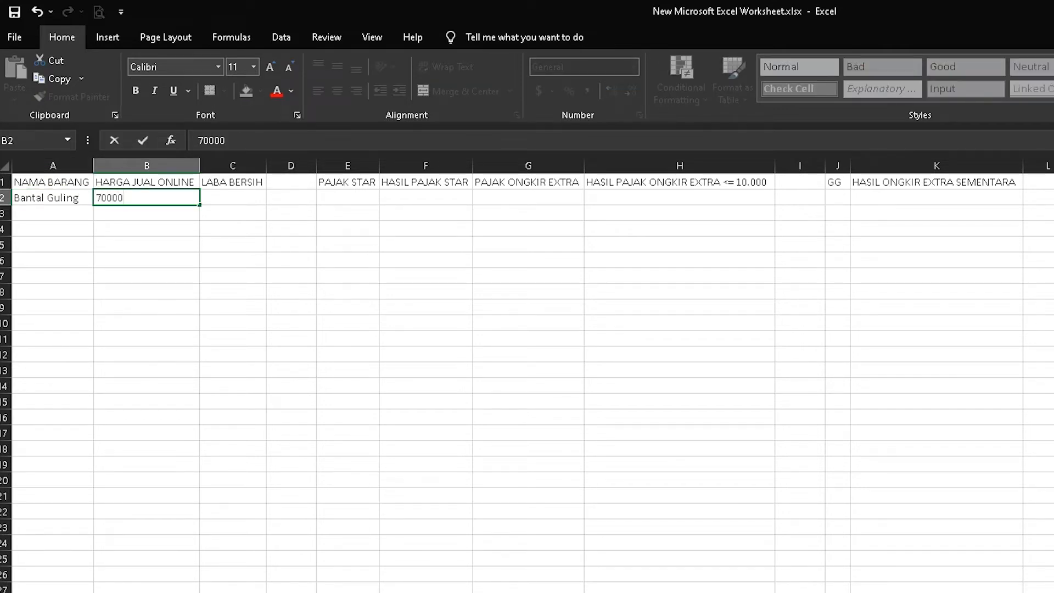
{"action": "key", "text": "ctrl+Return"}
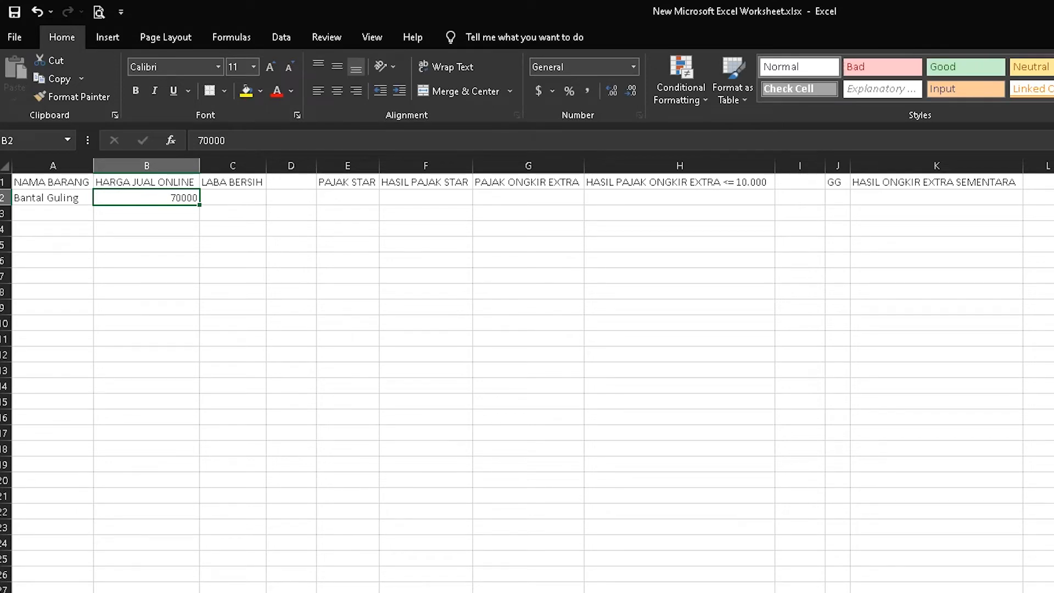
Enter 2% as the star tax in E2 and 4% as the extra-shipping tax in G2.
{"action": "left_click", "coordinate": [291, 198]}
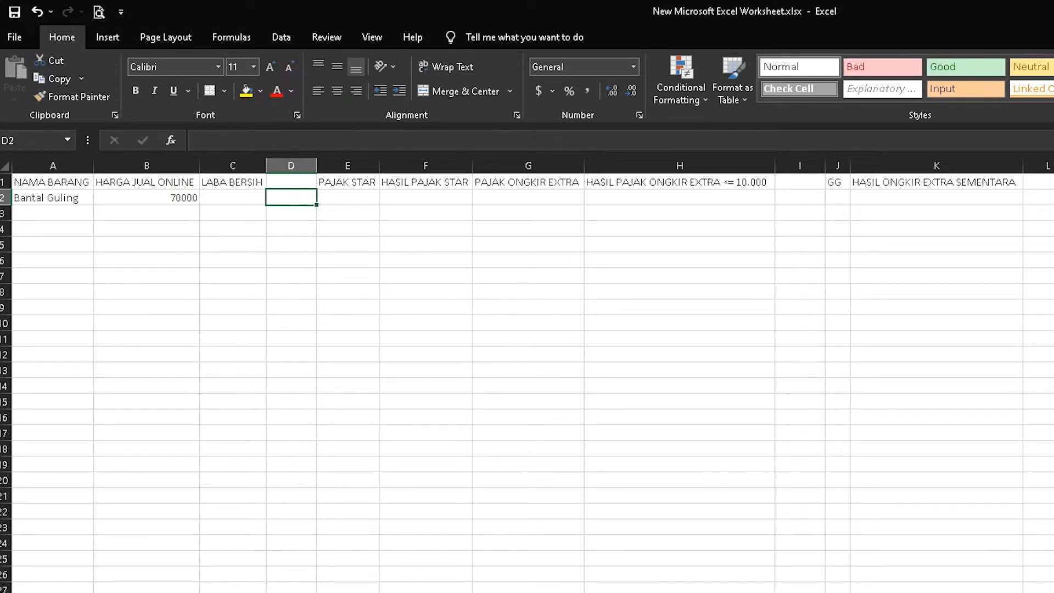
{"action": "left_click", "coordinate": [347, 198]}
{"action": "type", "text": "2"}
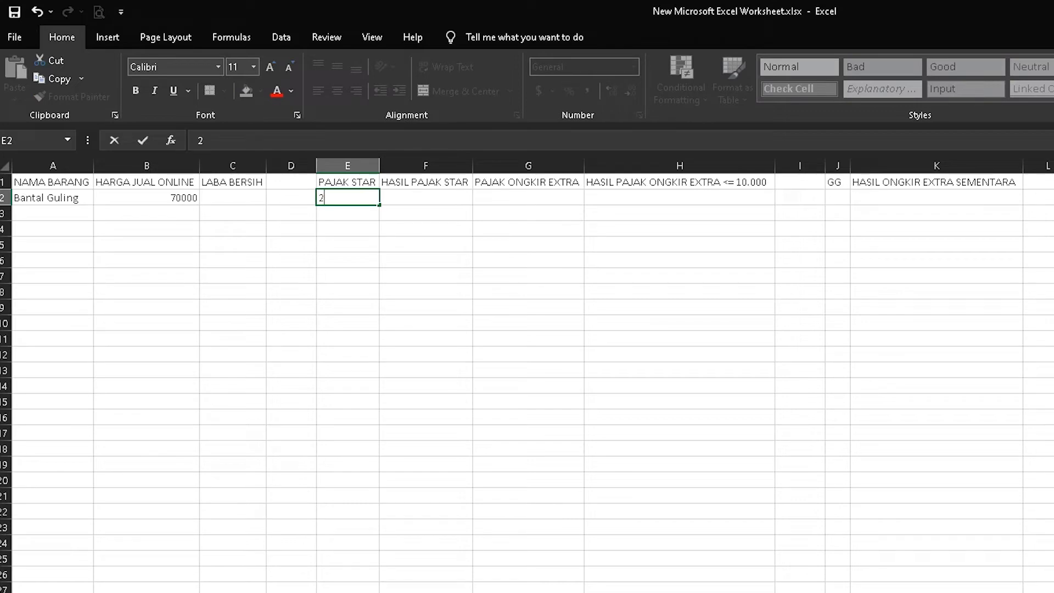
{"action": "type", "text": "%"}
{"action": "key", "text": "ctrl+Return"}
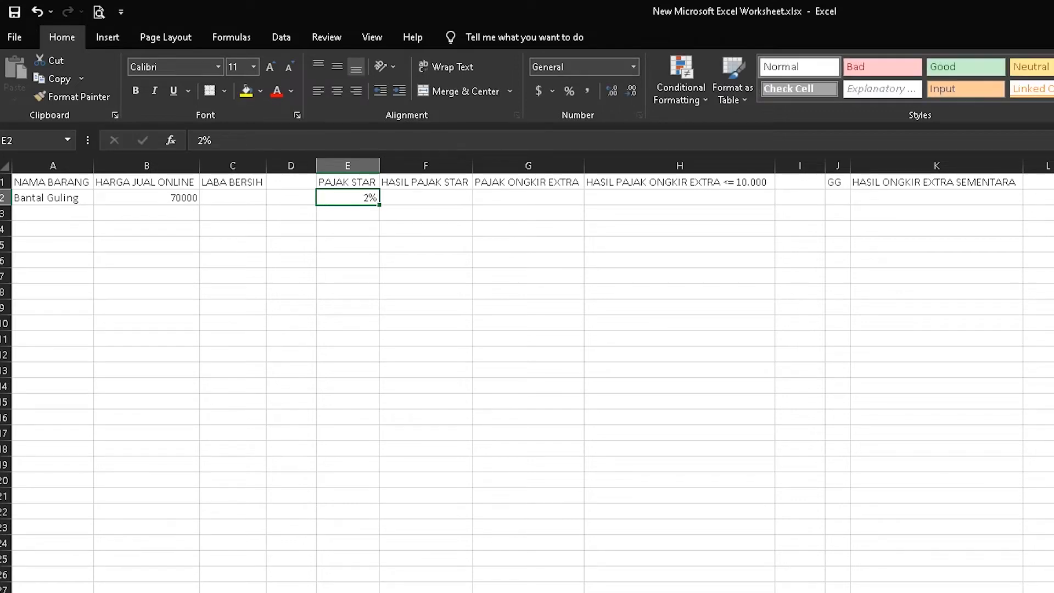
{"action": "left_click", "coordinate": [528, 197]}
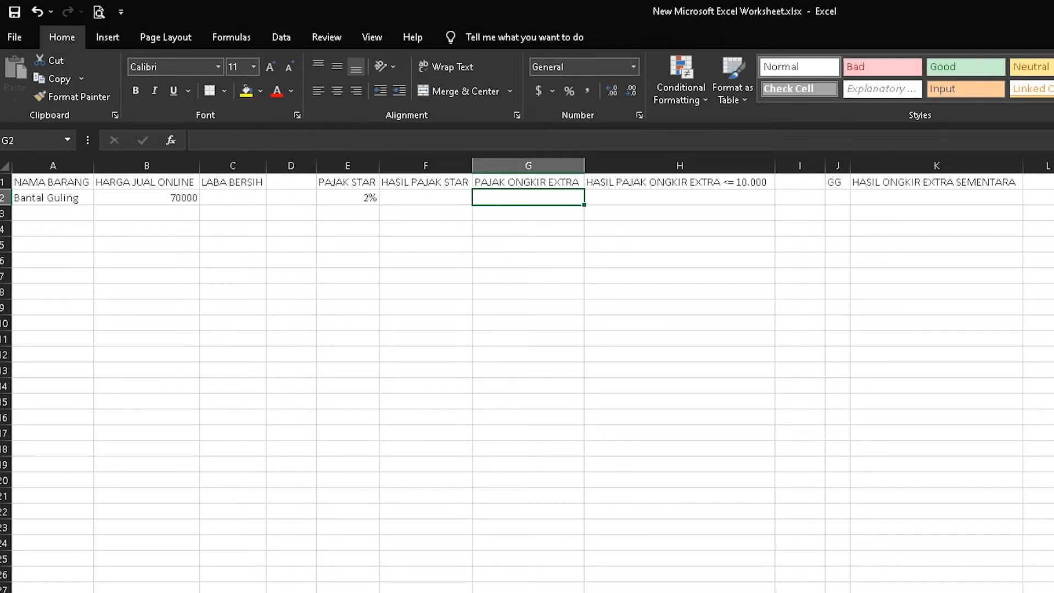
{"action": "type", "text": "4"}
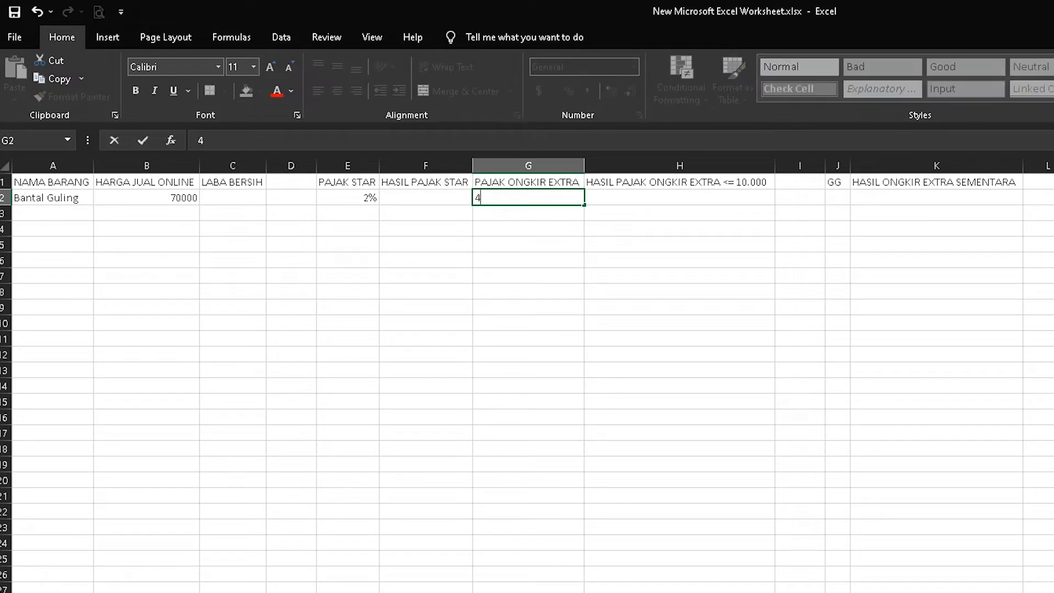
{"action": "type", "text": "%"}
Enter 0 in J2 under the GG header.
{"action": "key", "text": "Tab"}
{"action": "key", "text": "Tab"}
{"action": "key", "text": "Tab"}
{"action": "type", "text": "0"}
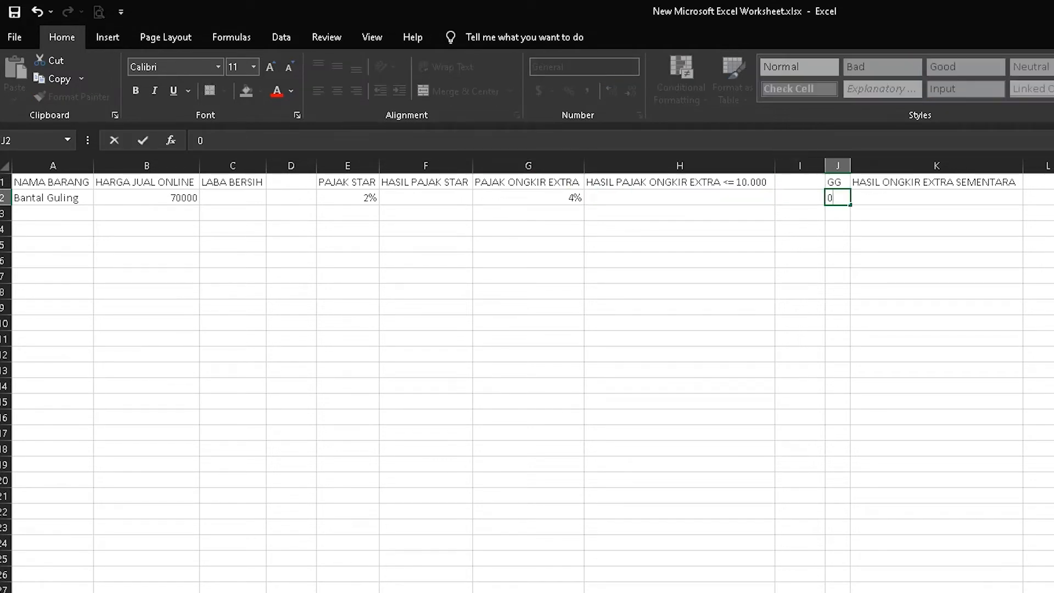
{"action": "key", "text": "Tab"}
{"action": "key", "text": "Left"}
{"action": "key", "text": "Left"}
{"action": "key", "text": "Left"}
{"action": "key", "text": "Left"}
{"action": "key", "text": "Left"}
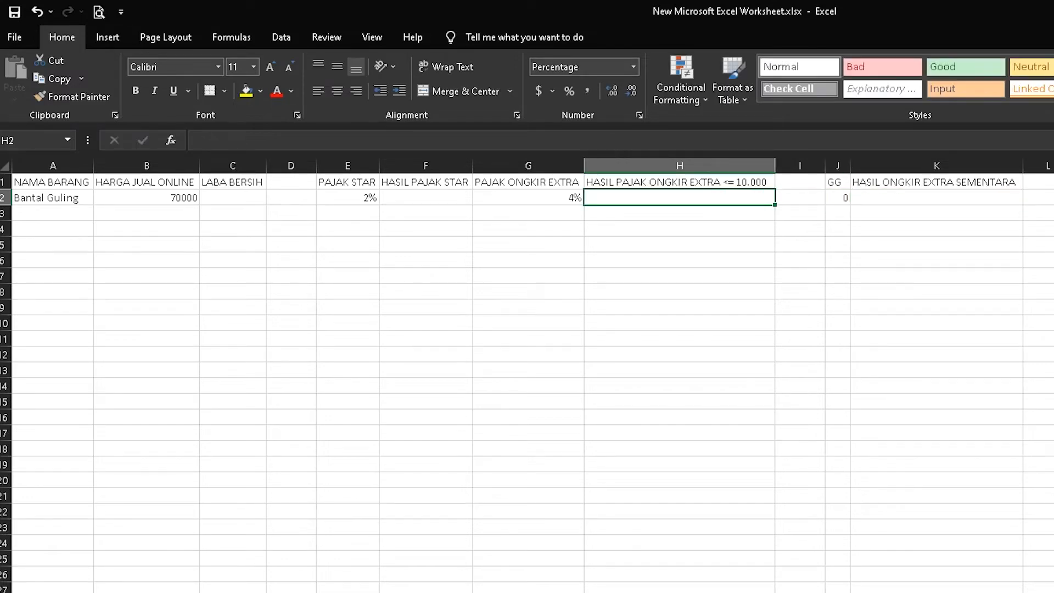
{"action": "key", "text": "Left"}
{"action": "key", "text": "Right"}
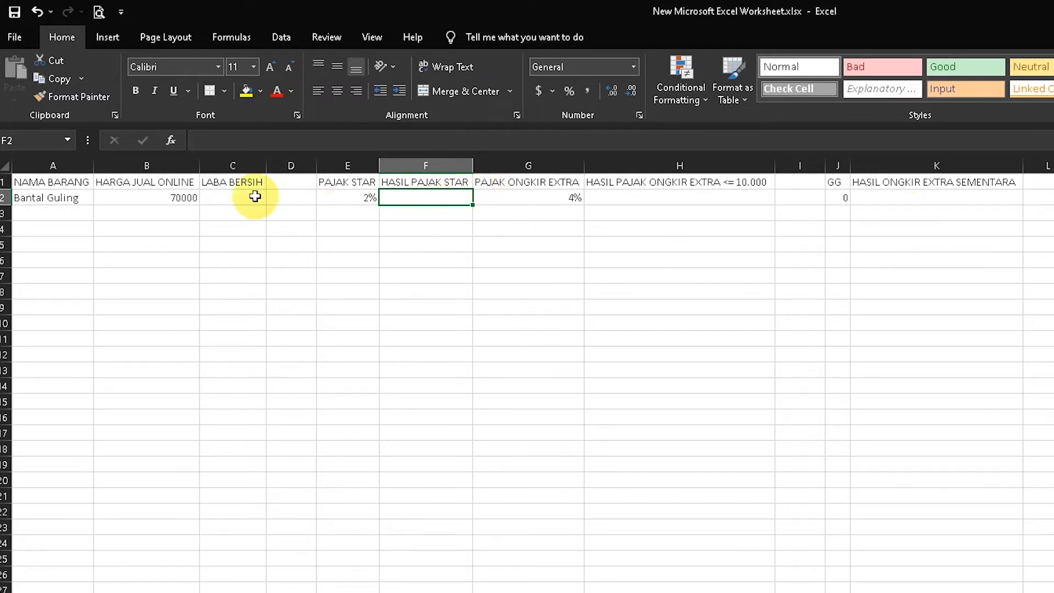
{"action": "left_click", "coordinate": [151, 199]}
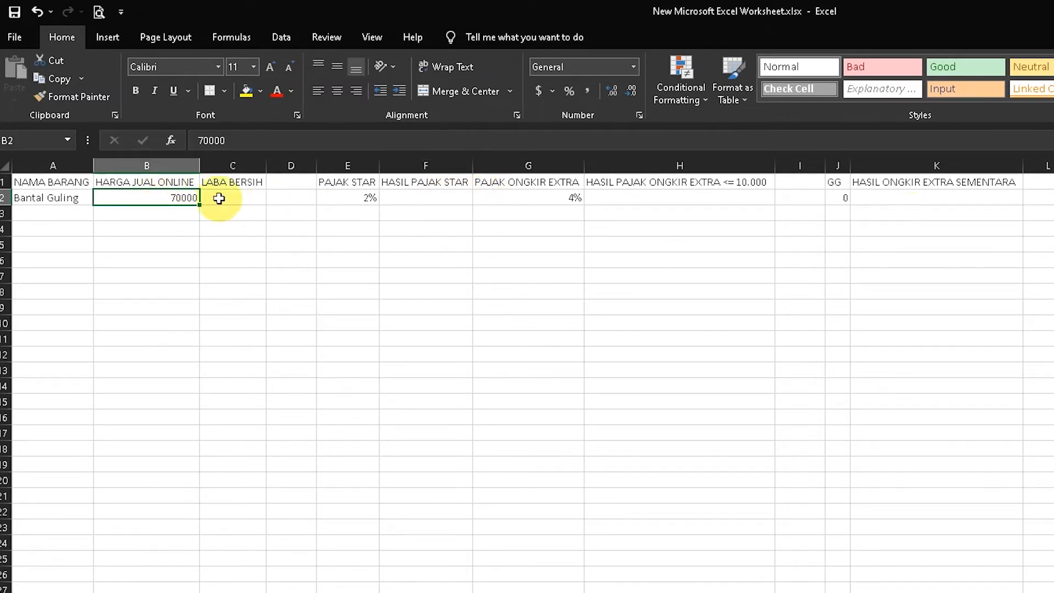
Calculate the star tax in F2 with the formula =B2*E2.
{"action": "left_click", "coordinate": [433, 204]}
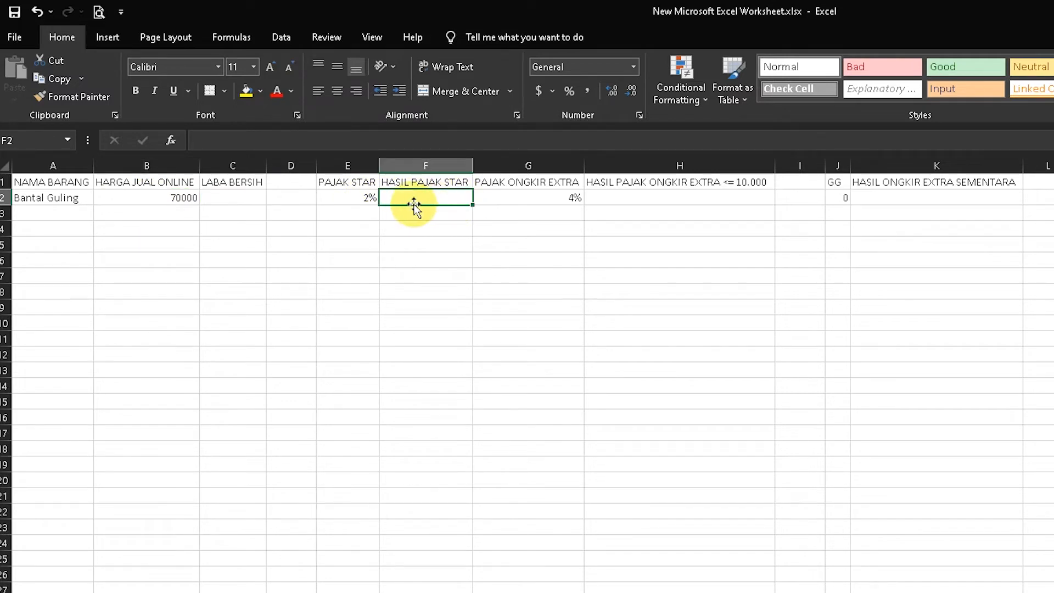
{"action": "left_click", "coordinate": [373, 144]}
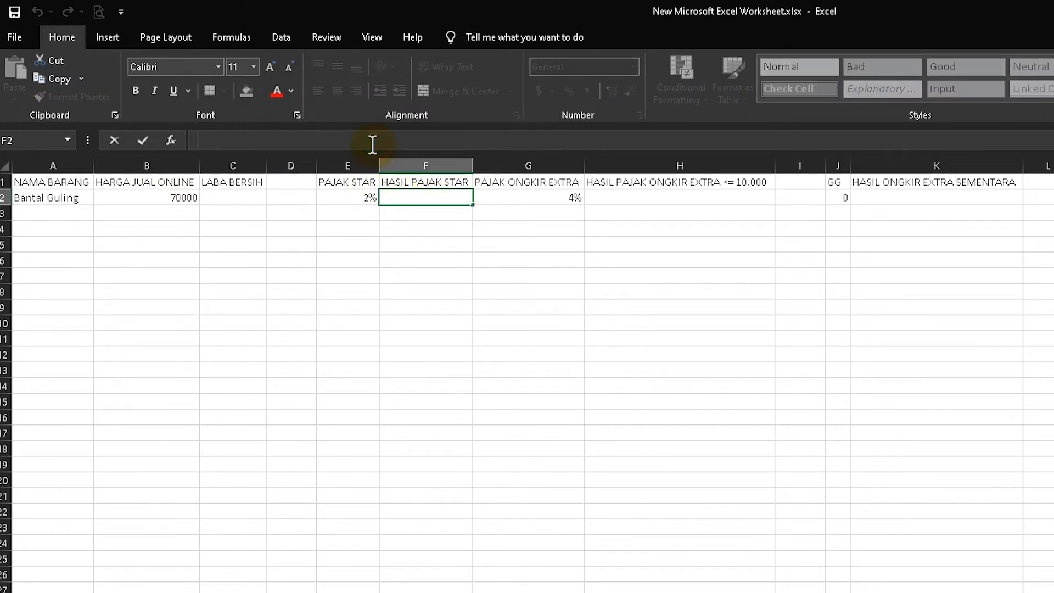
{"action": "type", "text": "="}
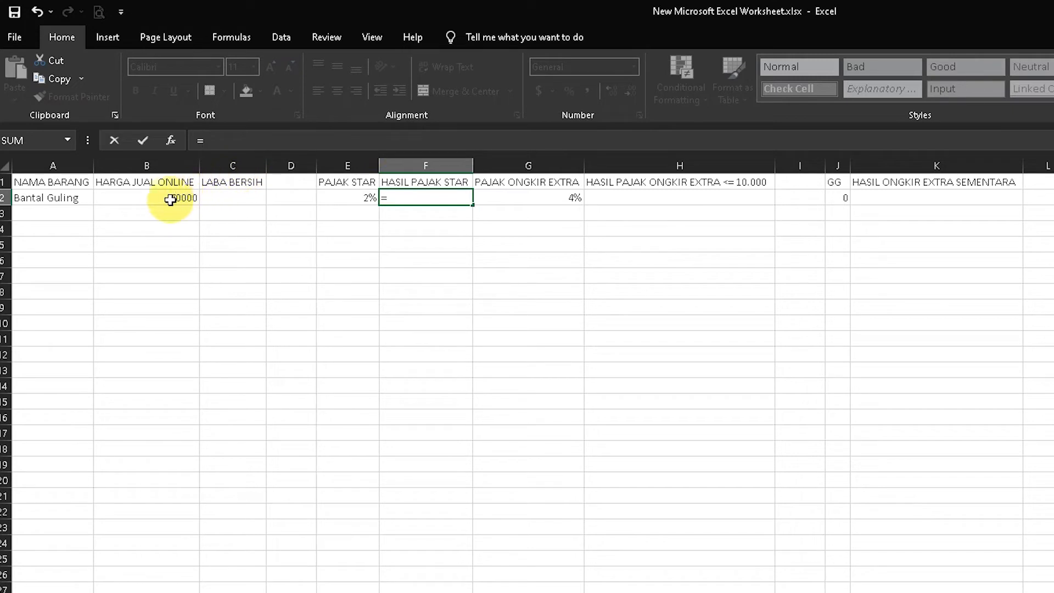
{"action": "left_click", "coordinate": [174, 198]}
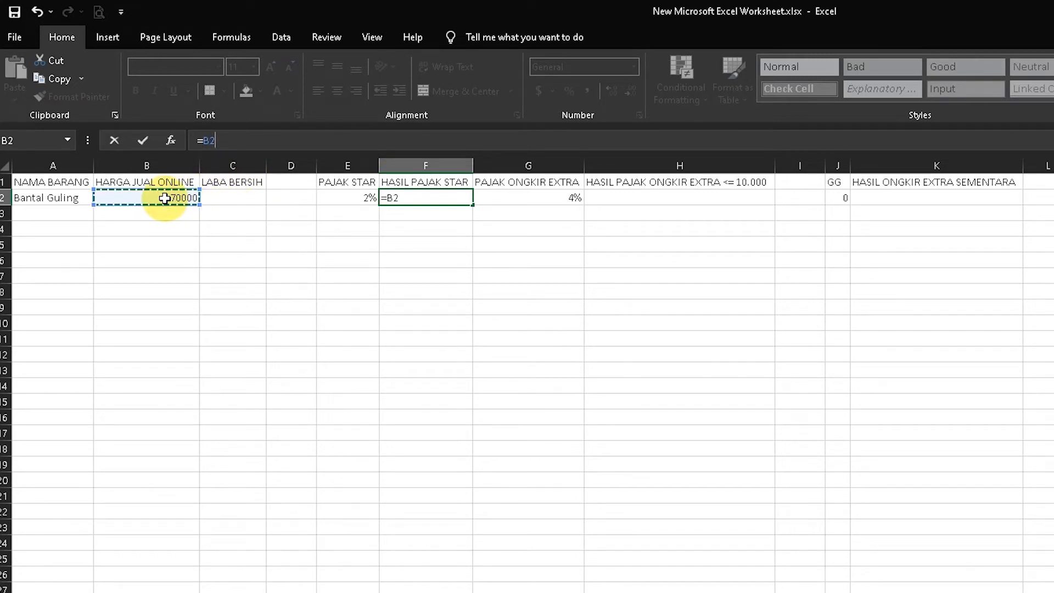
{"action": "type", "text": "*"}
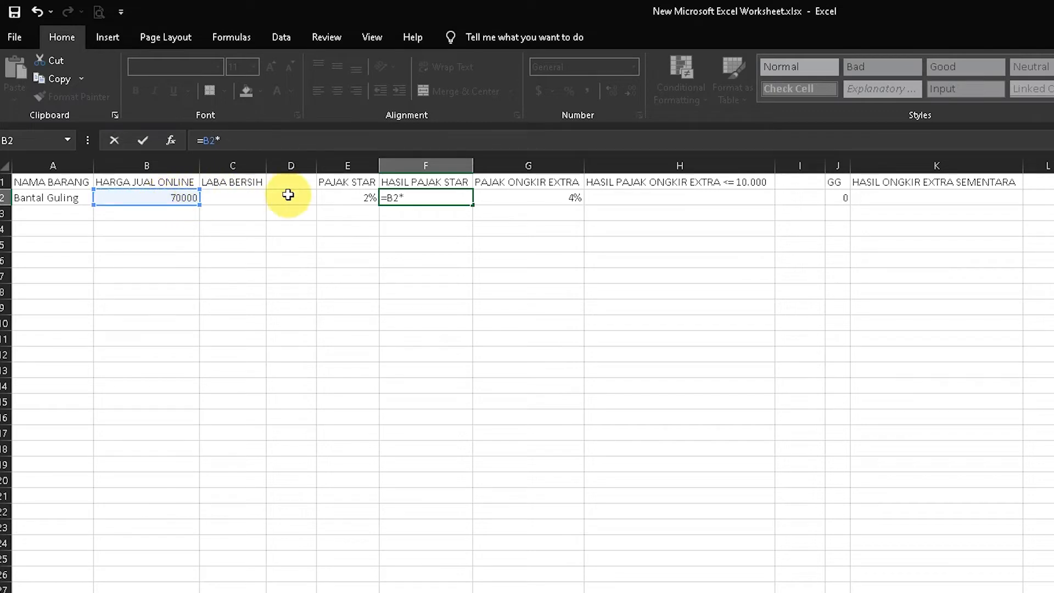
{"action": "left_click", "coordinate": [358, 198]}
{"action": "key", "text": "Return"}
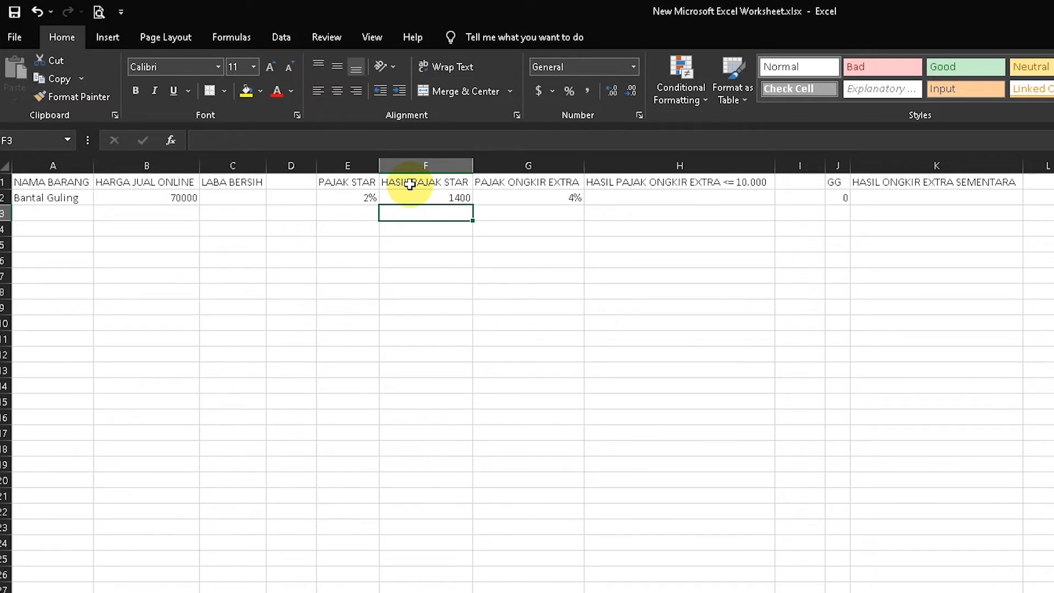
Calculate the provisional extra-shipping tax in K2 with the formula =B2*G2.
{"action": "key", "text": "Right"}
{"action": "key", "text": "Right"}
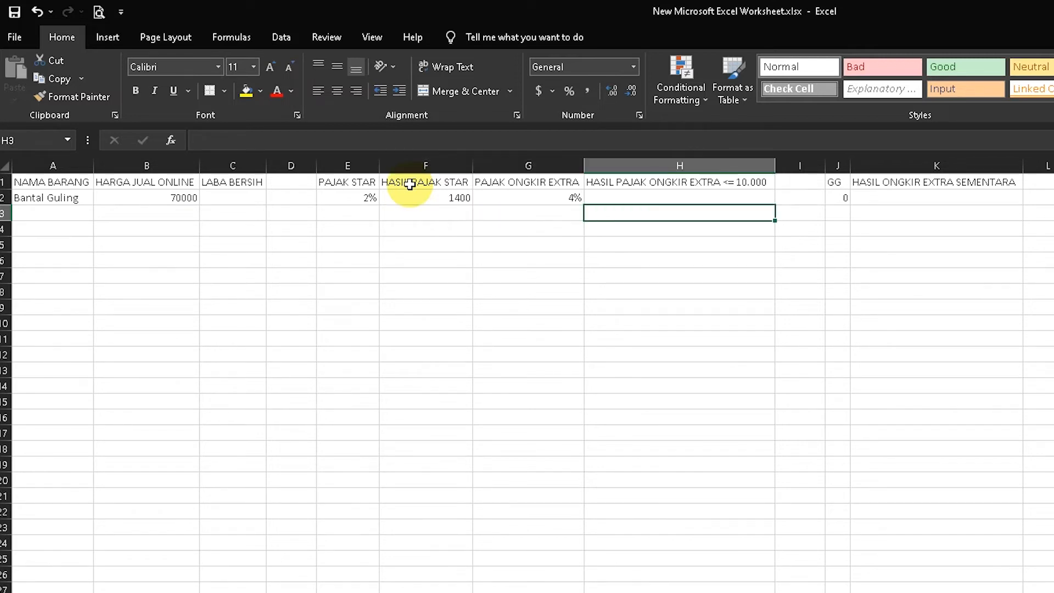
{"action": "key", "text": "Up"}
{"action": "key", "text": "Left"}
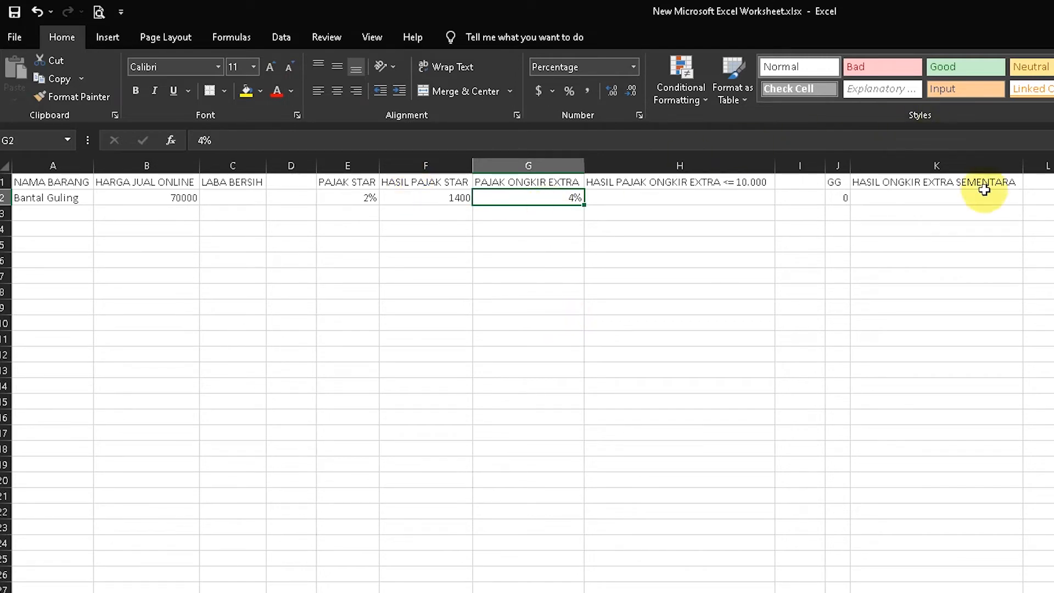
{"action": "left_click", "coordinate": [966, 197]}
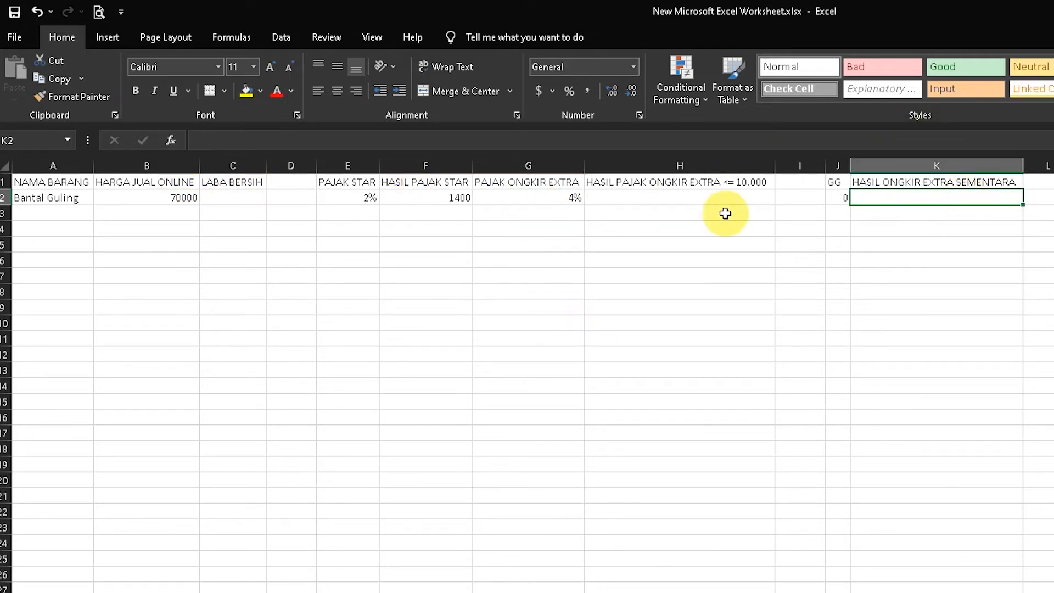
{"action": "type", "text": "="}
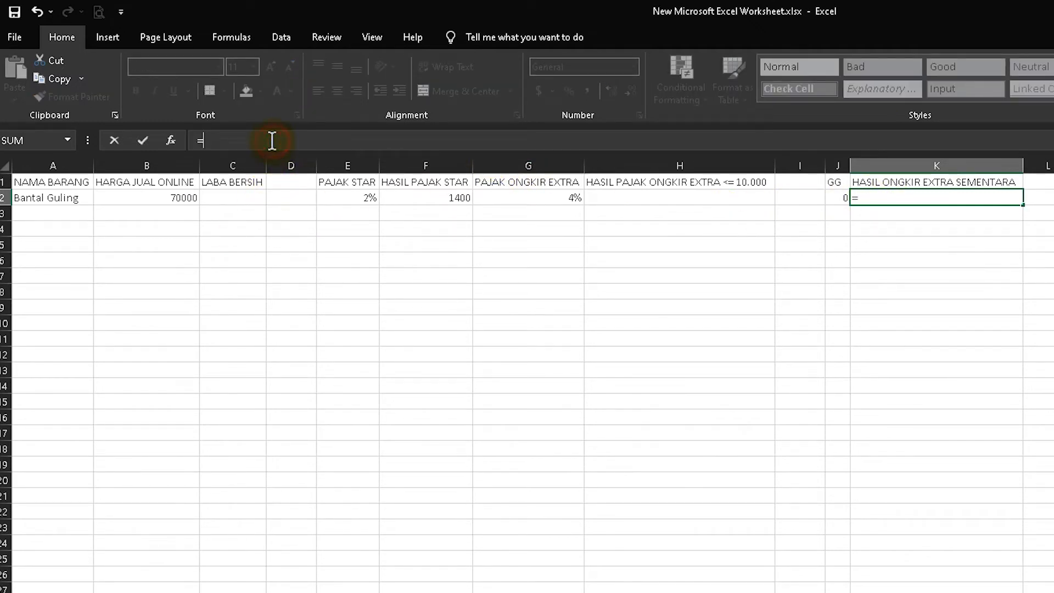
{"action": "left_click", "coordinate": [166, 200]}
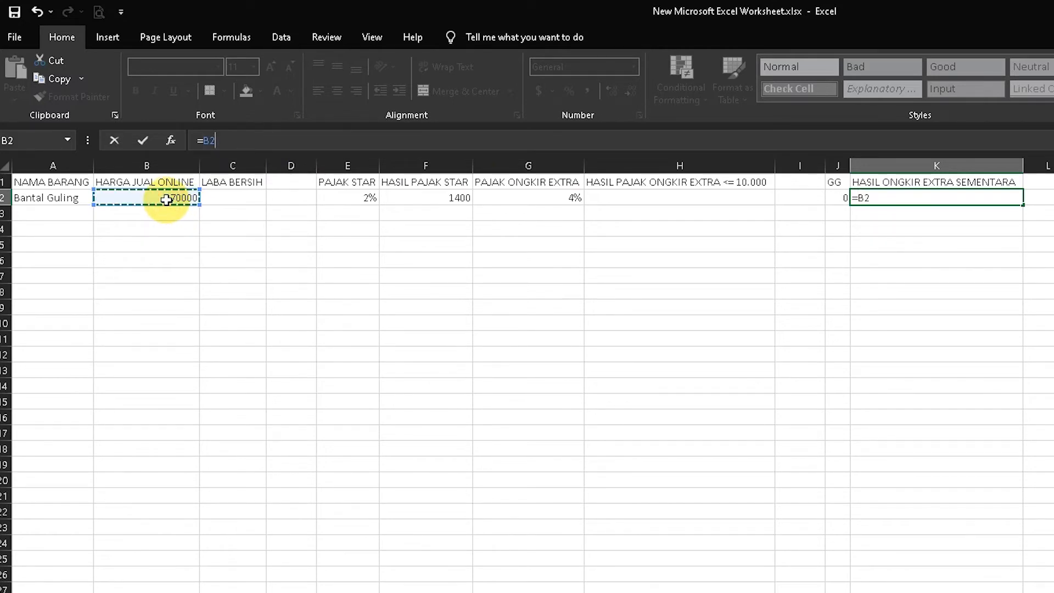
{"action": "type", "text": "*"}
{"action": "left_click", "coordinate": [521, 198]}
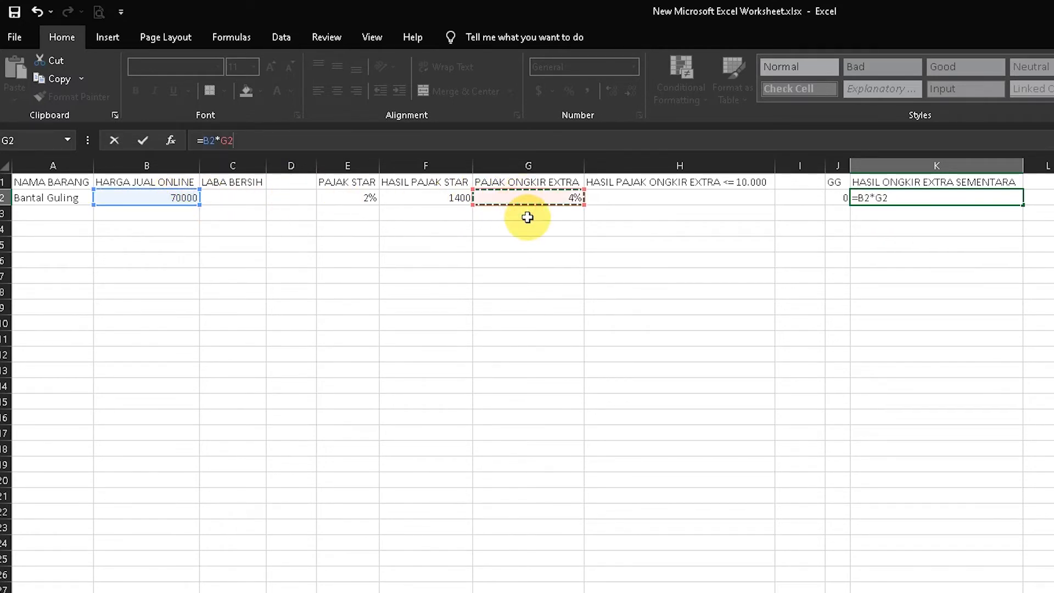
{"action": "key", "text": "Return"}
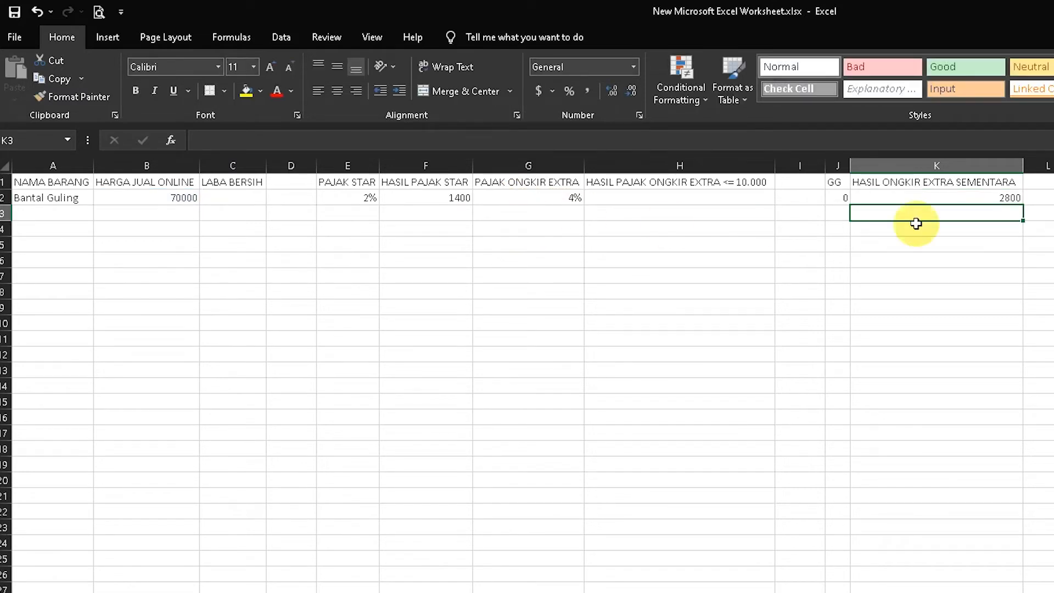
Calculate the extra-shipping tax capped at 10,000 in H2 with the formula =MIN(10000,SUM(J2,K2)).
{"action": "left_click", "coordinate": [690, 200]}
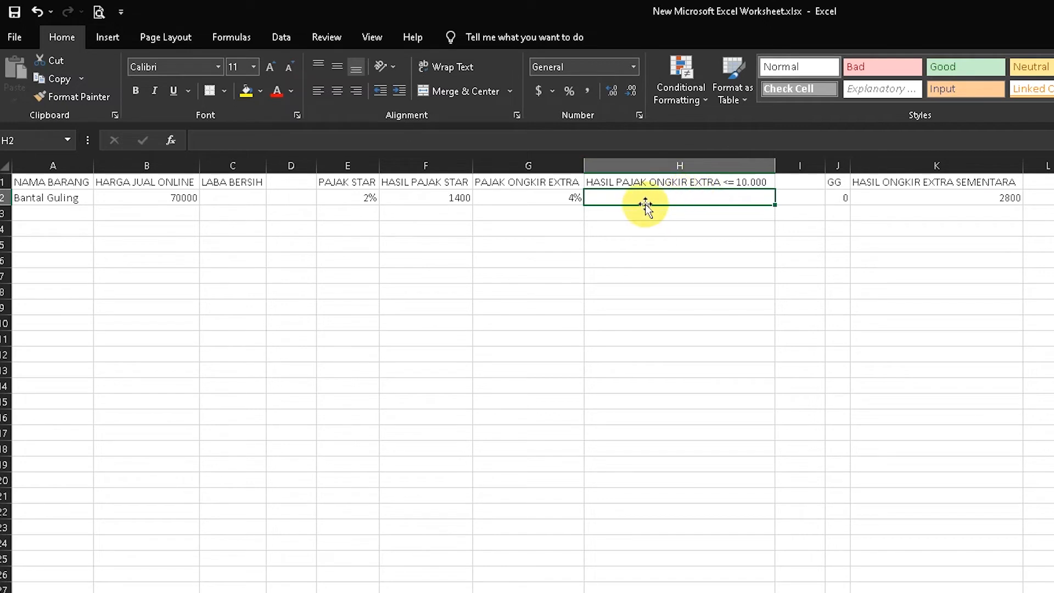
{"action": "left_click", "coordinate": [588, 140]}
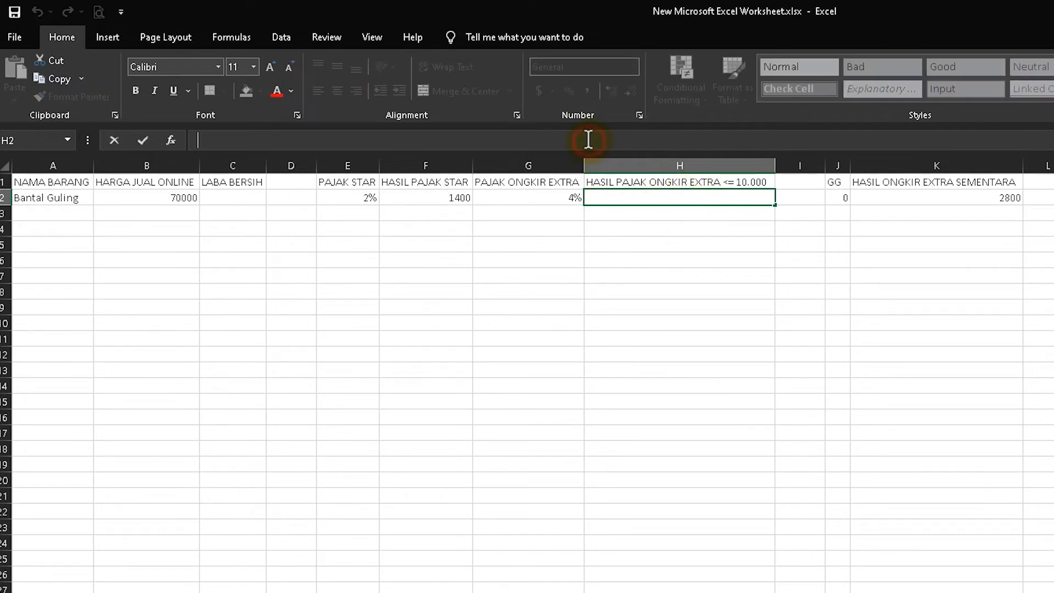
{"action": "type", "text": "="}
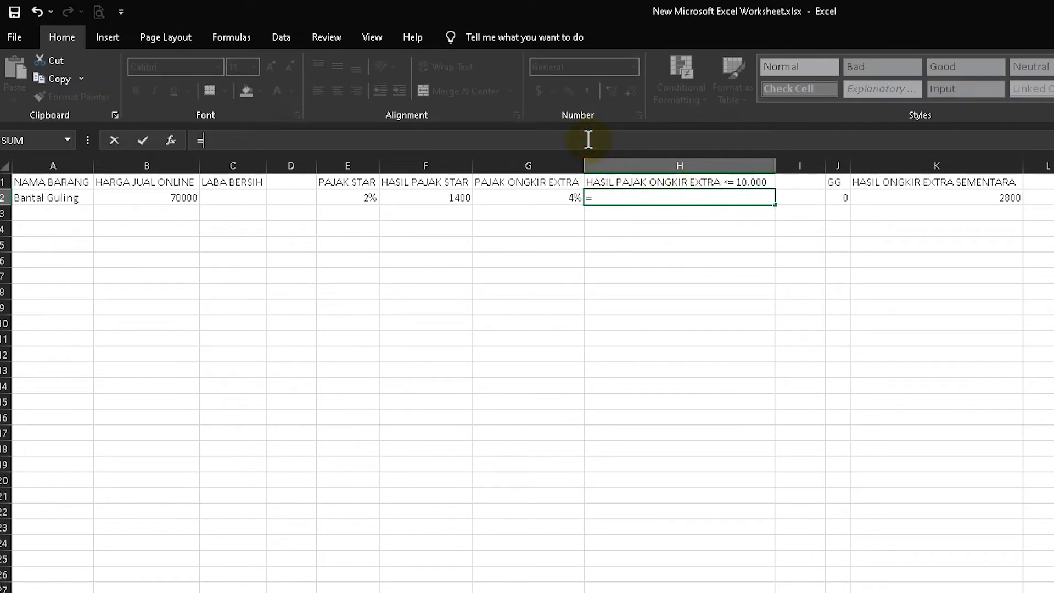
{"action": "type", "text": "MIN"}
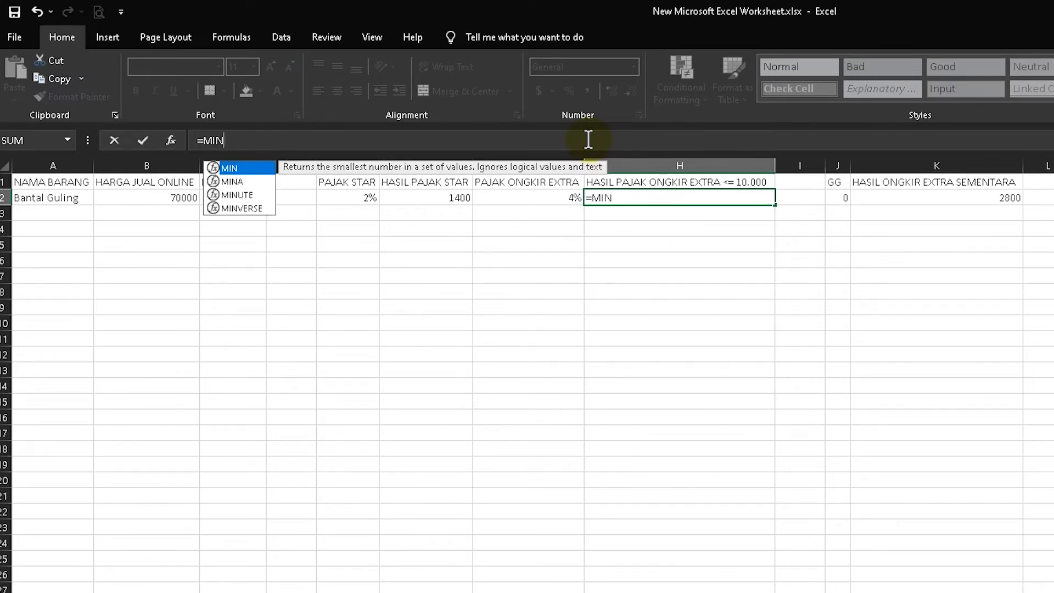
{"action": "type", "text": "()"}
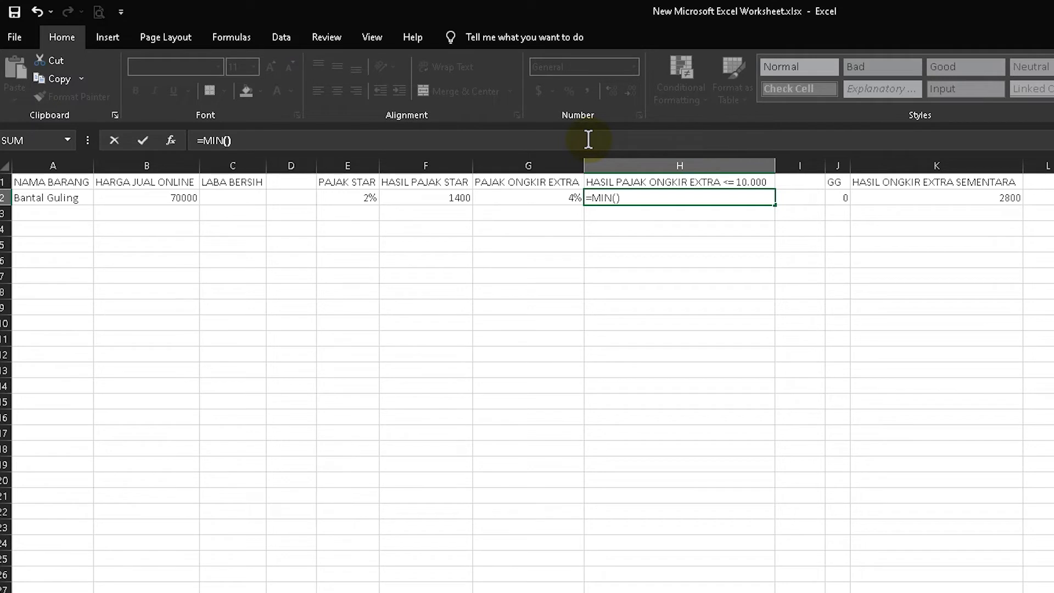
{"action": "type", "text": "1"}
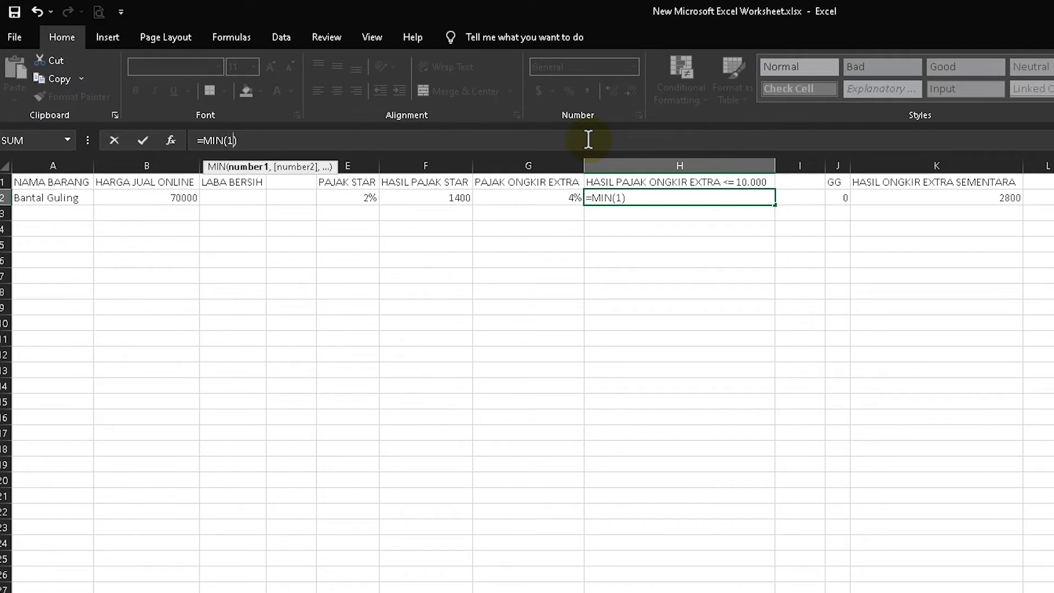
{"action": "type", "text": "0000"}
{"action": "type", "text": ",SU"}
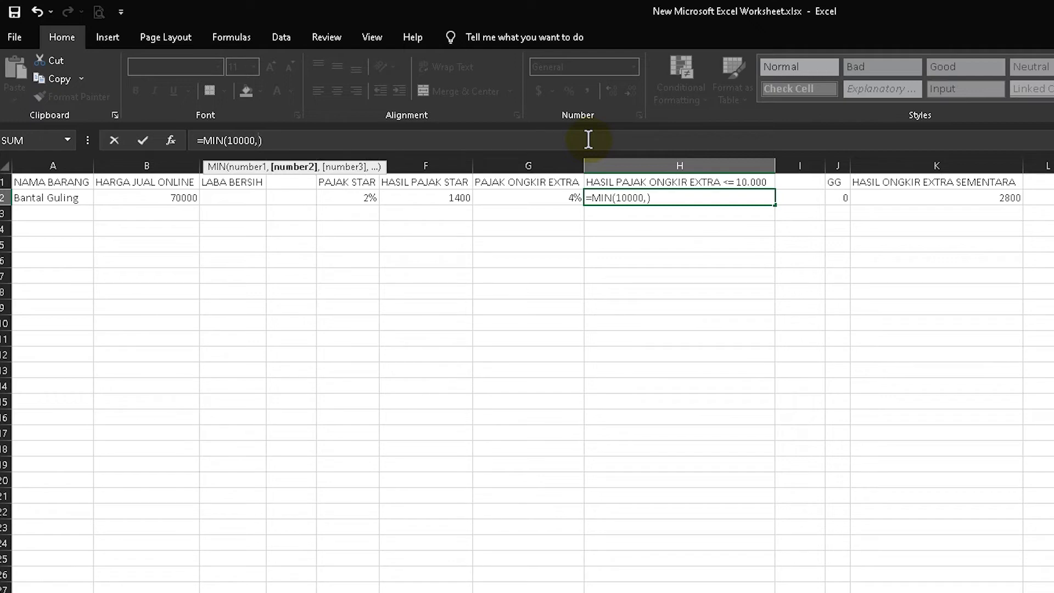
{"action": "type", "text": "M"}
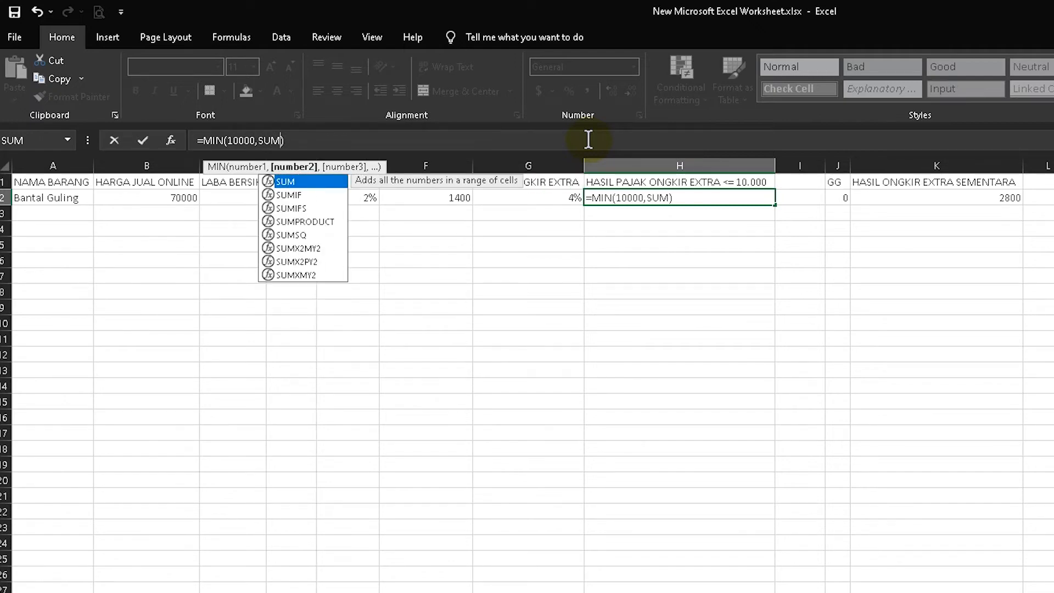
{"action": "type", "text": "()"}
{"action": "key", "text": "Left"}
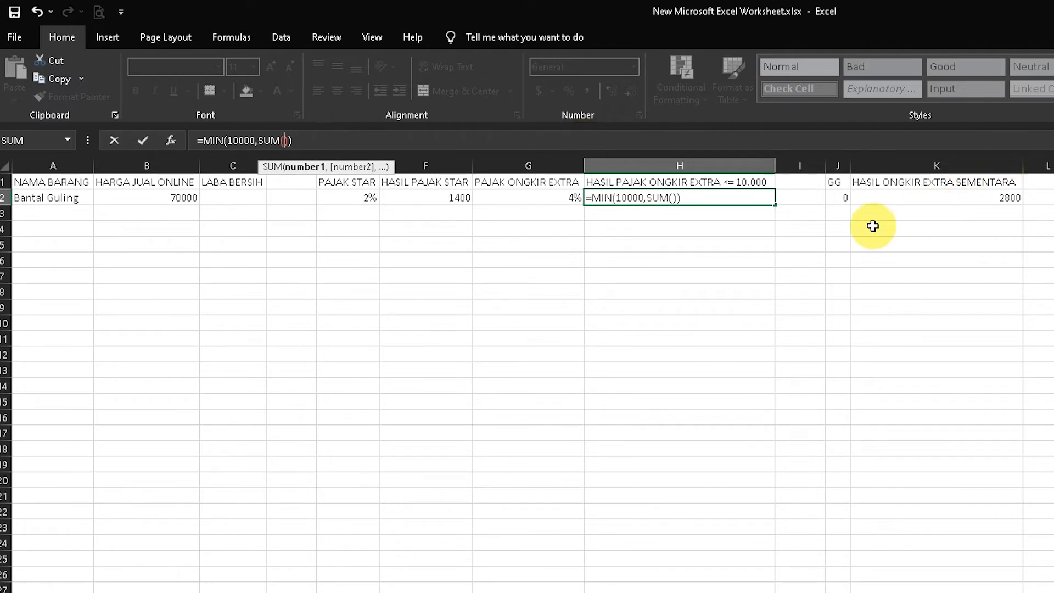
{"action": "left_click", "coordinate": [842, 198]}
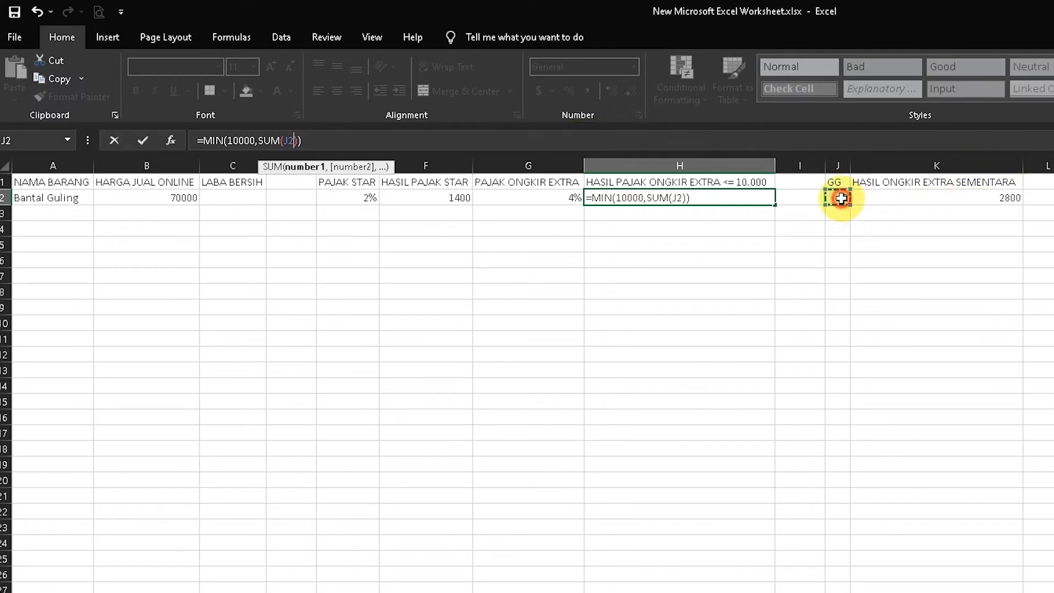
{"action": "type", "text": ","}
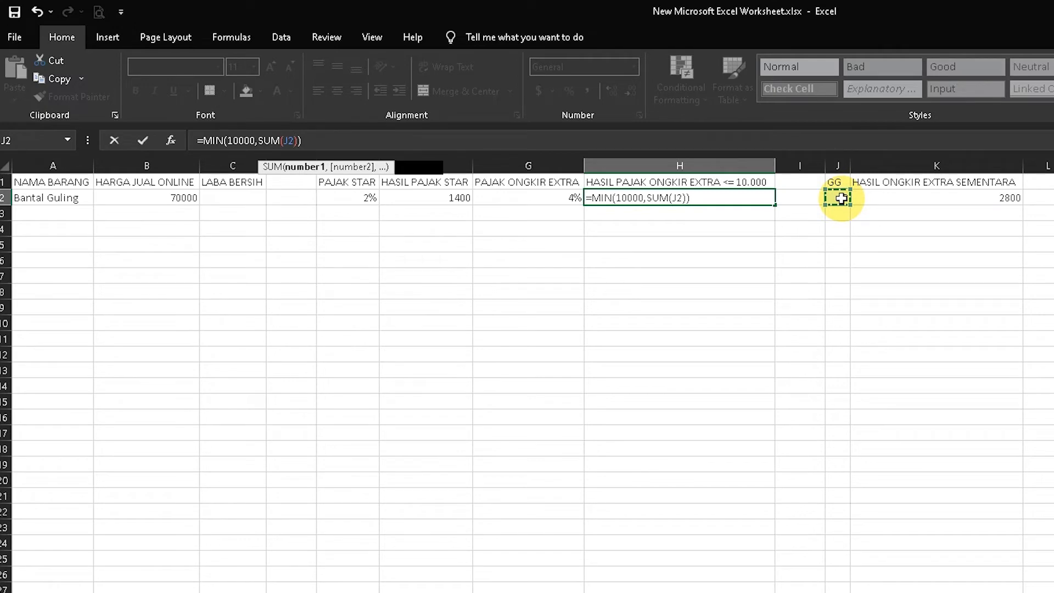
{"action": "left_click", "coordinate": [884, 198]}
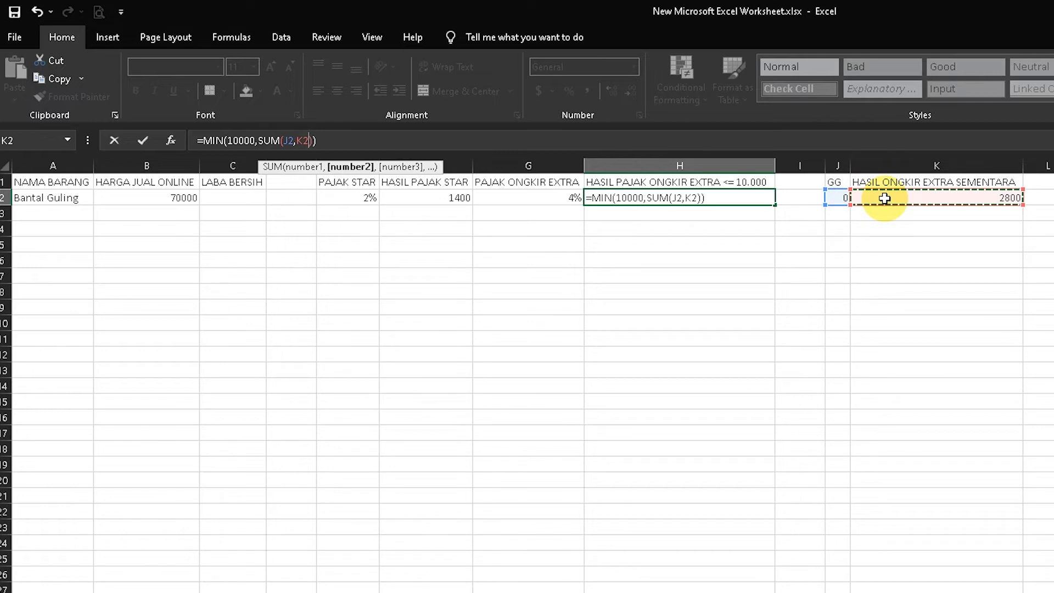
{"action": "key", "text": "Return"}
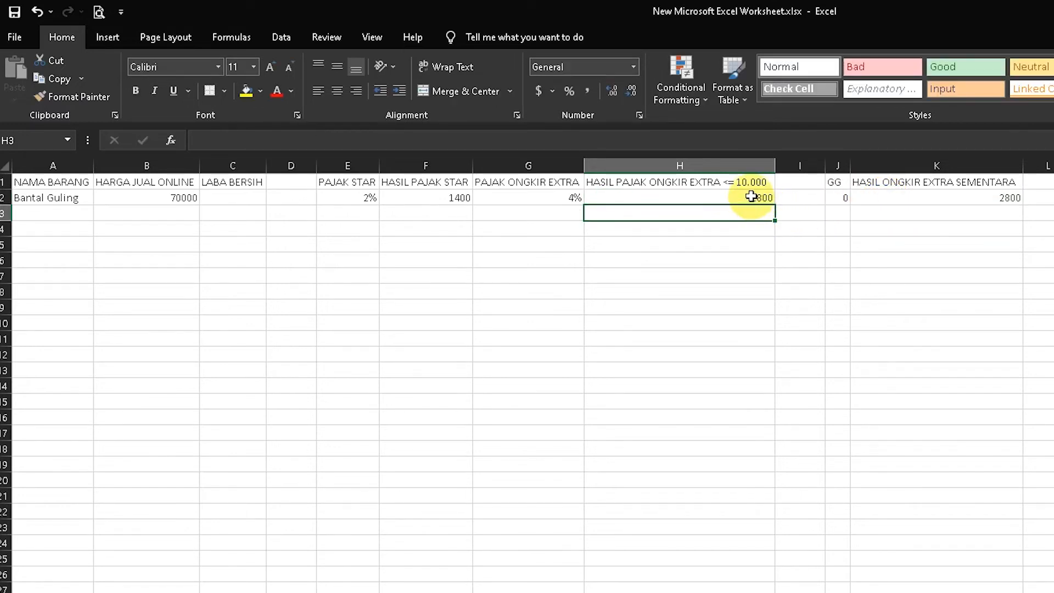
{"action": "left_click", "coordinate": [734, 197]}
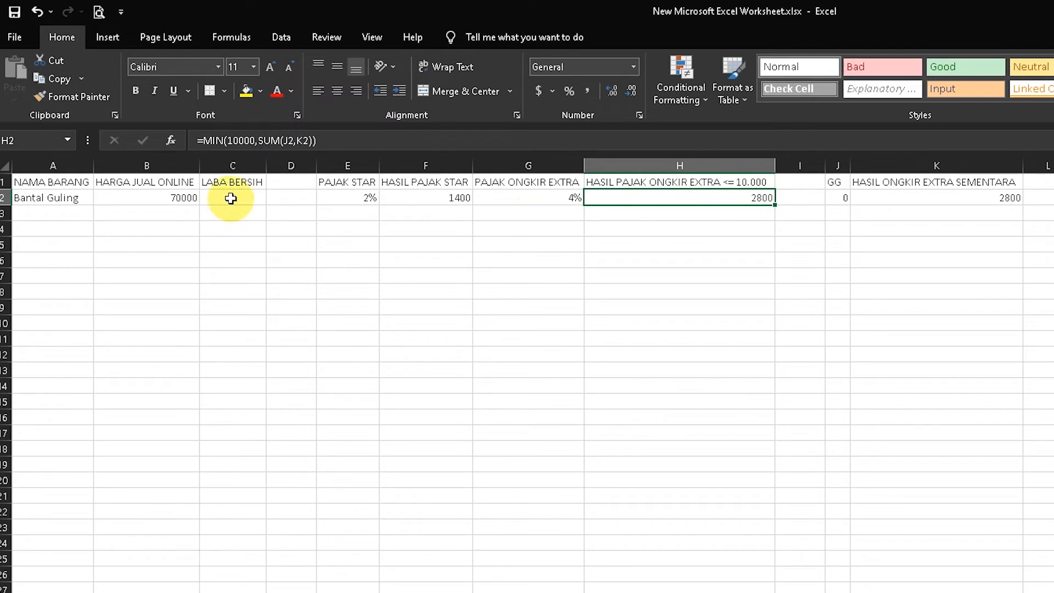
Calculate the net profit in C2 by subtracting both taxes from the selling price with the formula =B2-F2-H2.
{"action": "left_click", "coordinate": [229, 199]}
{"action": "left_click", "coordinate": [245, 141]}
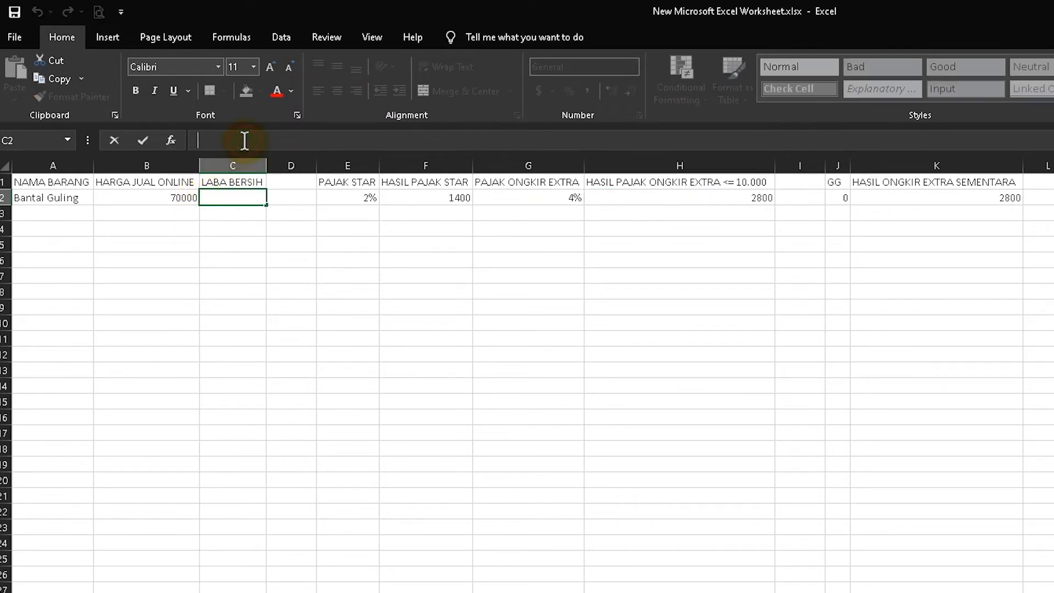
{"action": "type", "text": "="}
{"action": "left_click", "coordinate": [169, 200]}
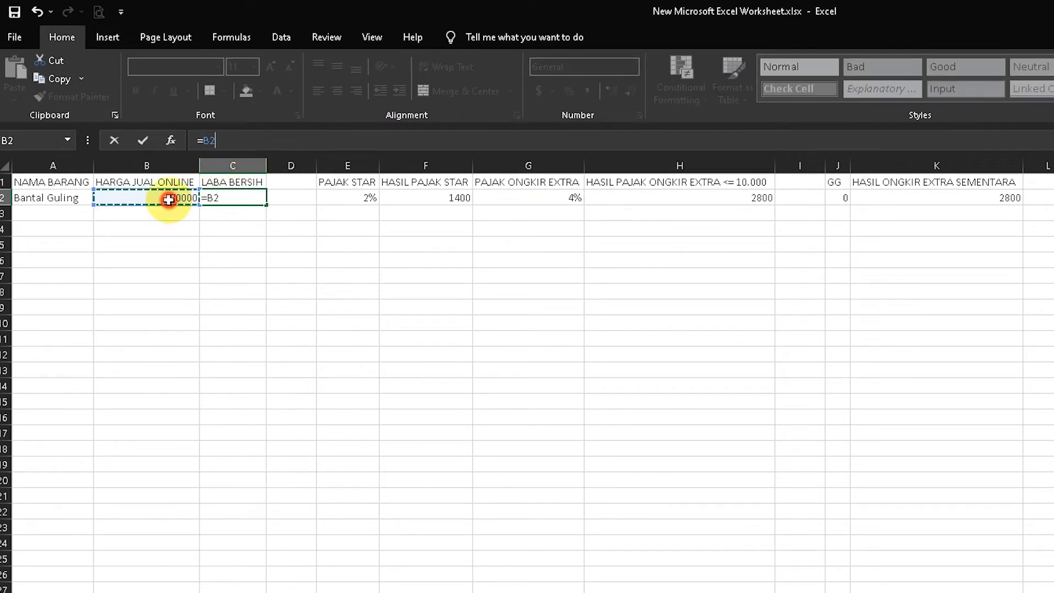
{"action": "type", "text": "-"}
{"action": "left_click", "coordinate": [411, 198]}
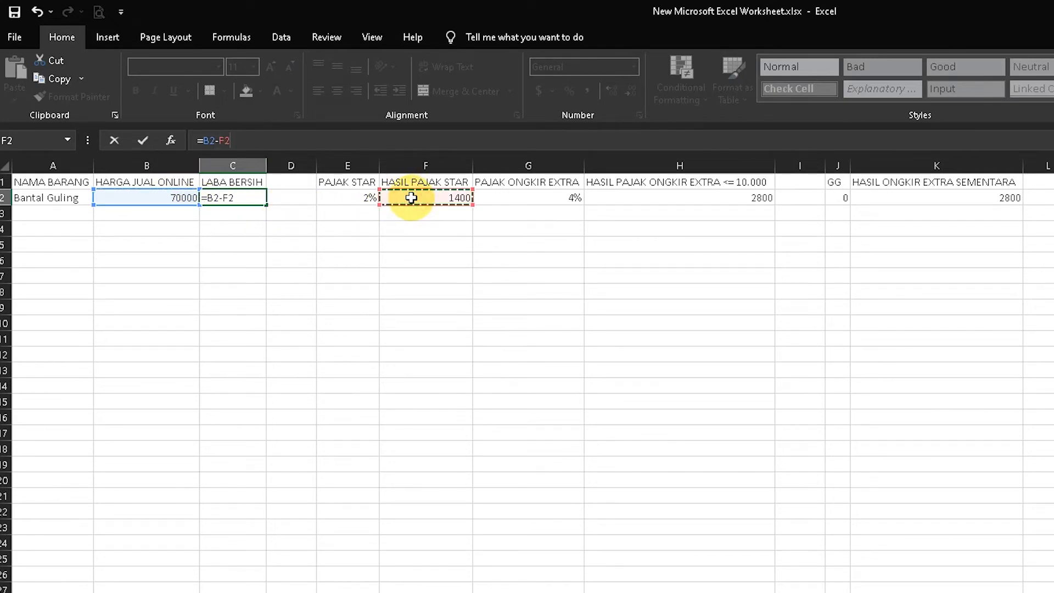
{"action": "type", "text": "-"}
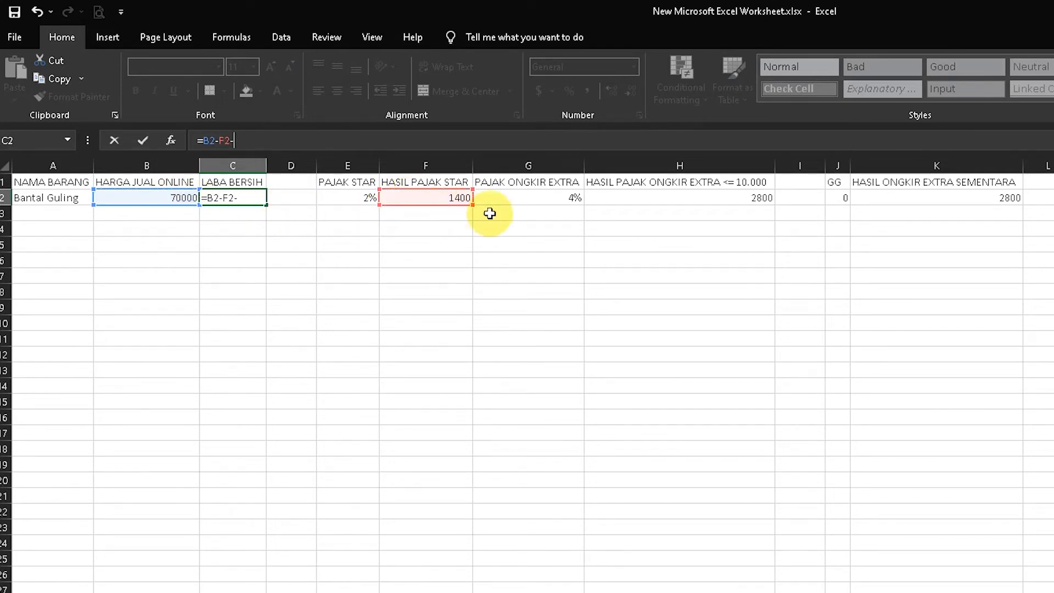
{"action": "left_click", "coordinate": [657, 199]}
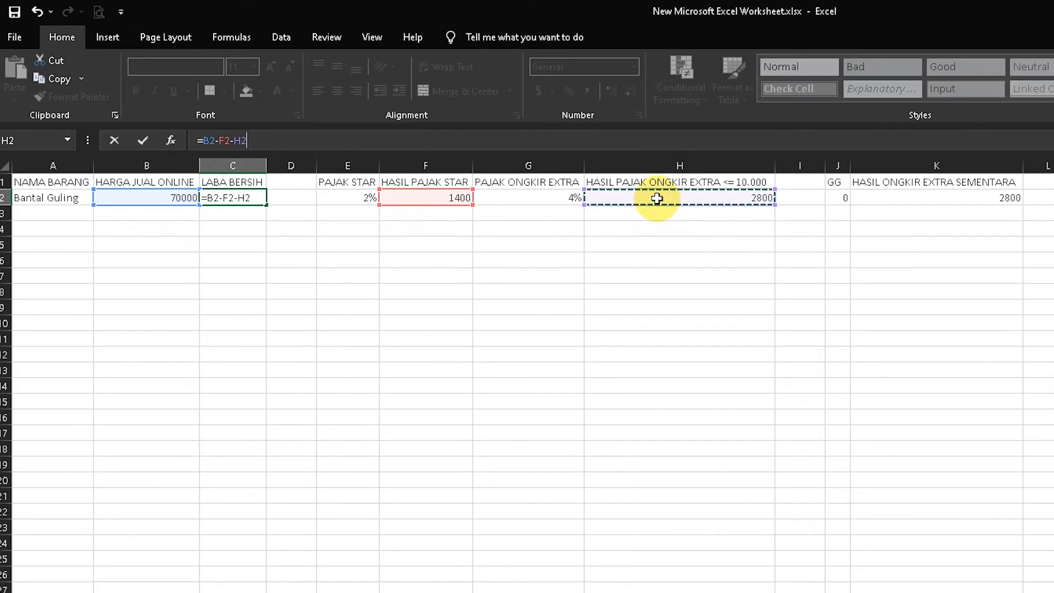
{"action": "key", "text": "Return"}
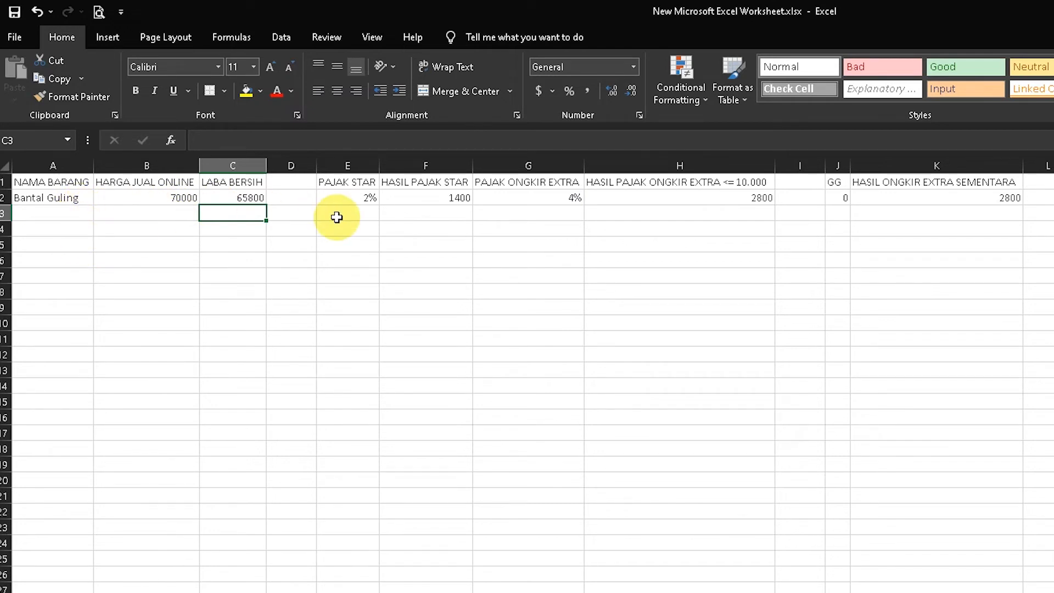
Add a second product in row 3, named Jam Tangan in A3 with an online selling price of 700000 in B3.
{"action": "left_click", "coordinate": [35, 219]}
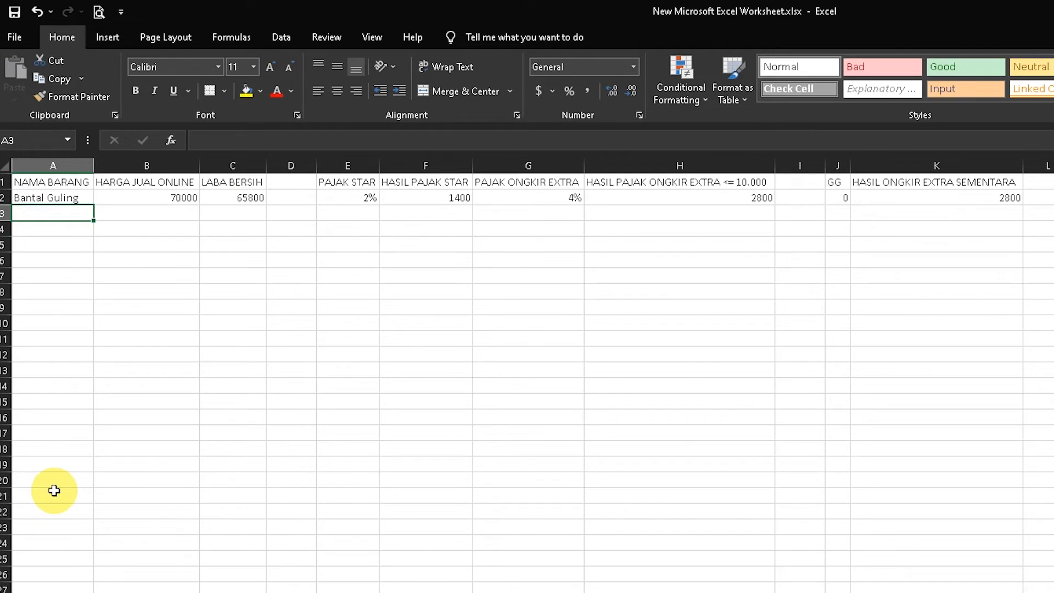
{"action": "type", "text": "jam"}
{"action": "key", "text": "BackSpace"}
{"action": "key", "text": "BackSpace"}
{"action": "key", "text": "BackSpace"}
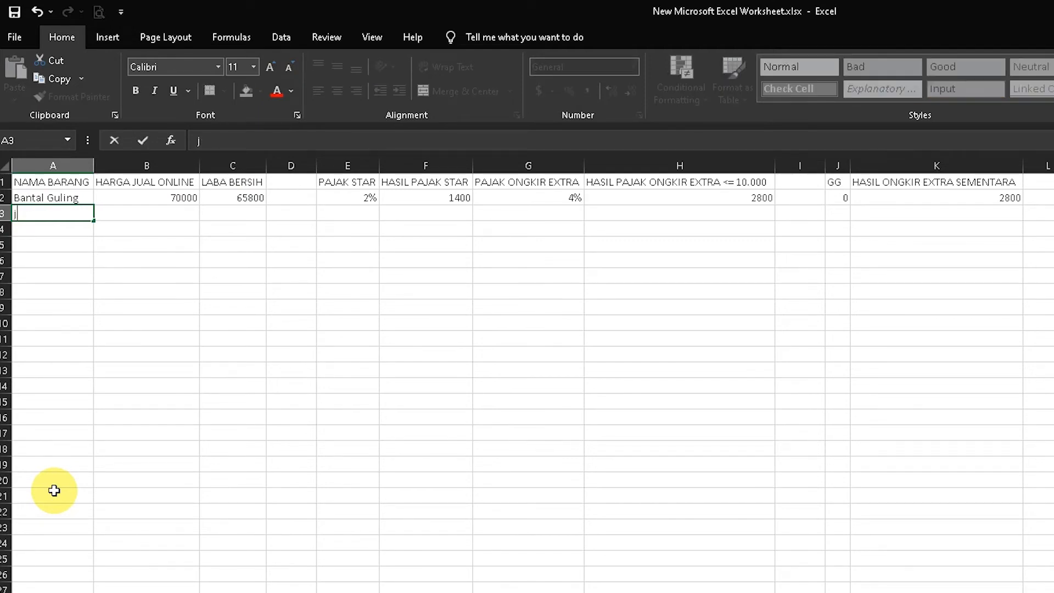
{"action": "type", "text": "Jam Tangan"}
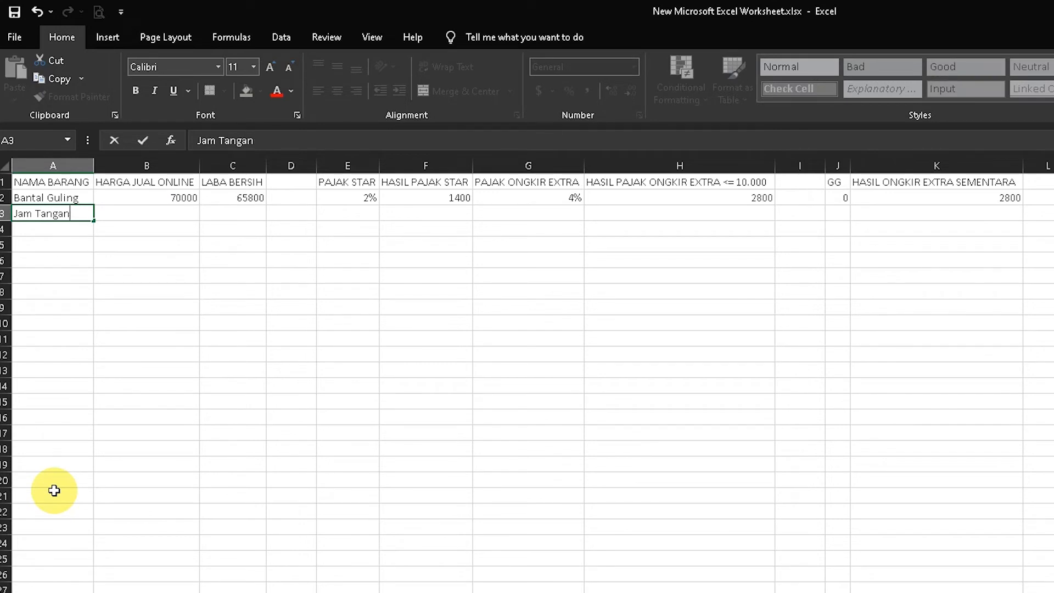
{"action": "key", "text": "Tab"}
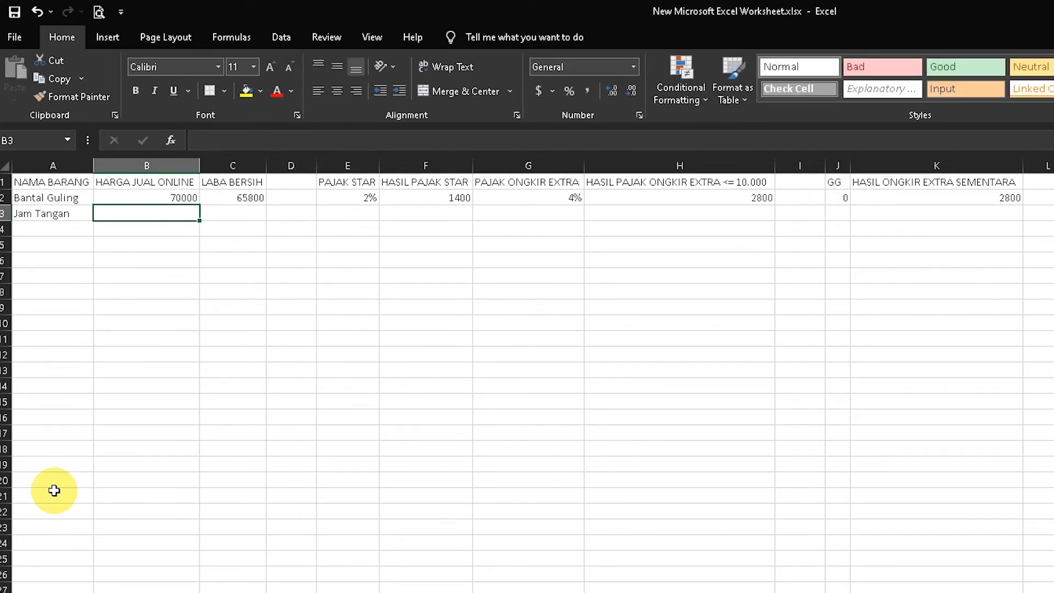
{"action": "type", "text": "7"}
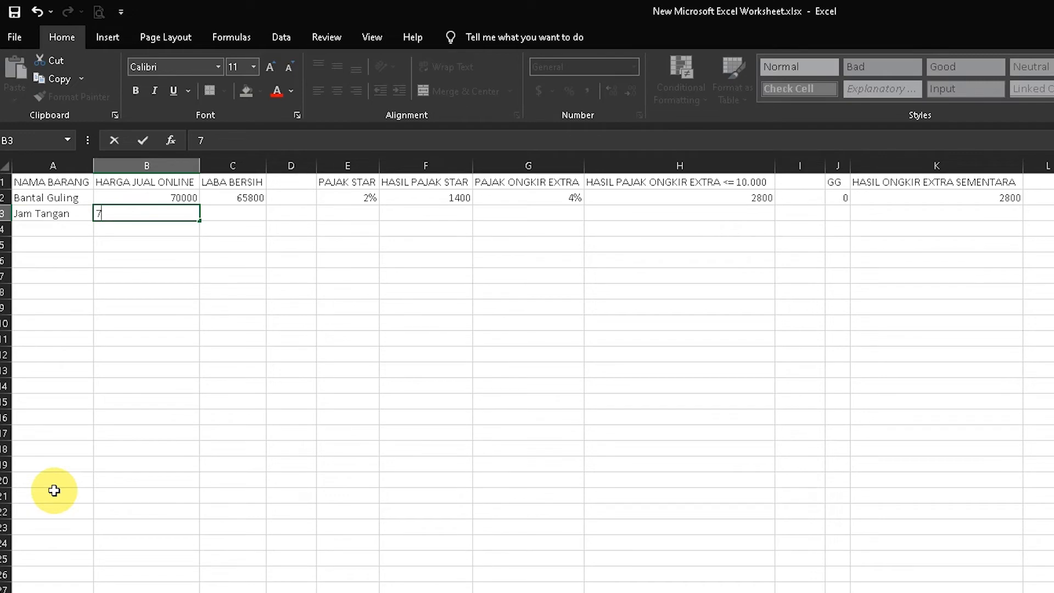
{"action": "type", "text": "00000"}
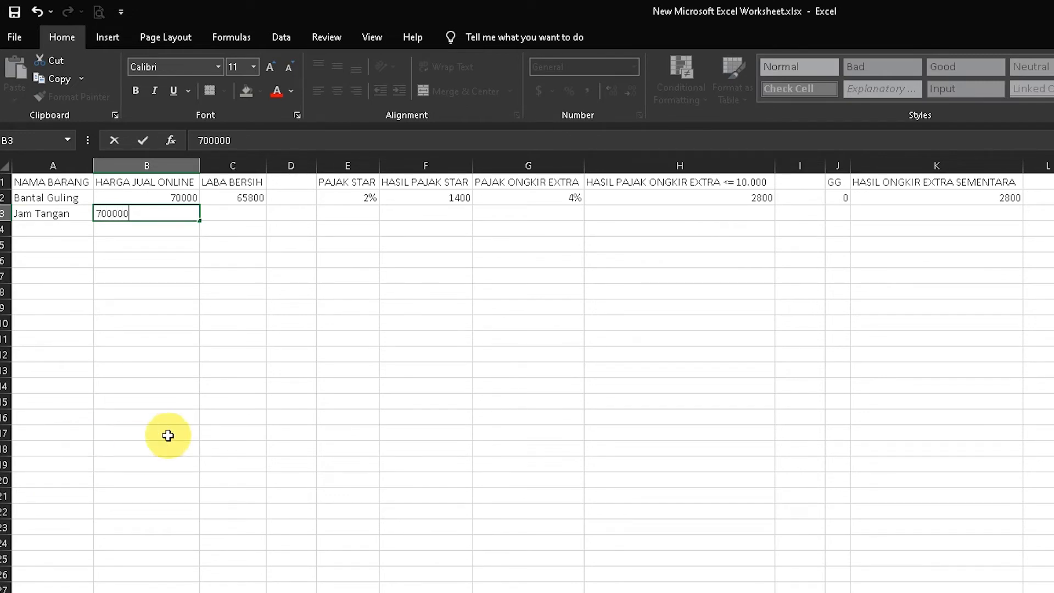
{"action": "left_click", "coordinate": [152, 221]}
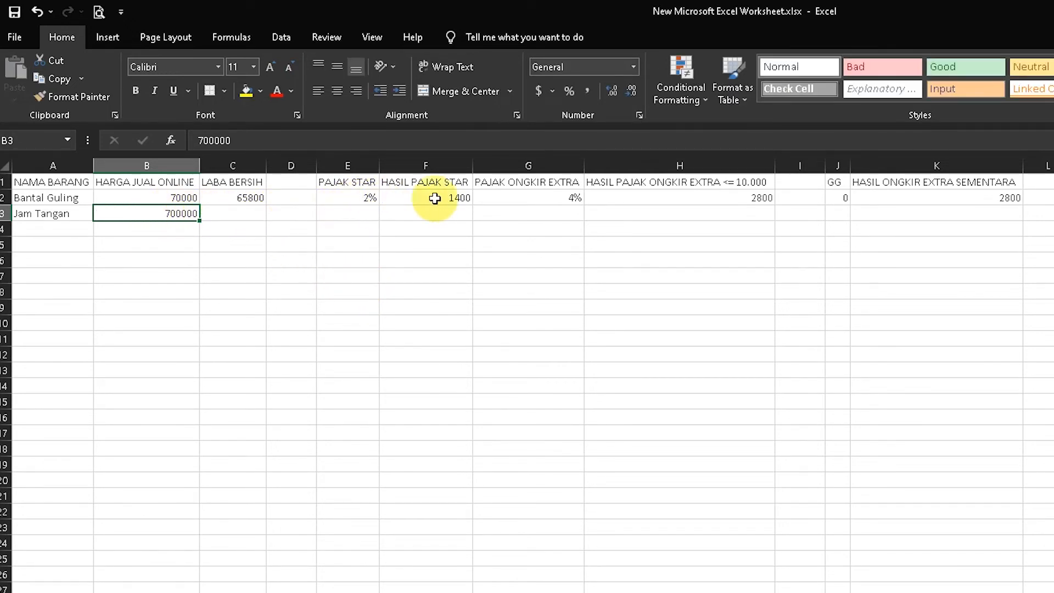
Fill the cells C2:K2 down into row 3 for the Jam Tangan product.
{"action": "left_click", "coordinate": [248, 197]}
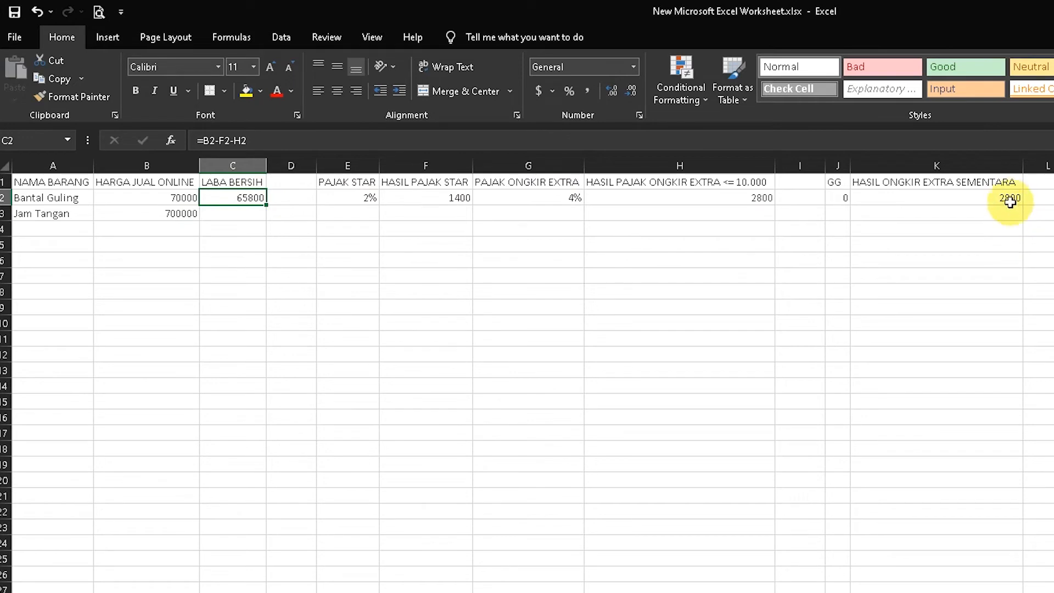
{"action": "left_click", "coordinate": [964, 194], "text": "shift"}
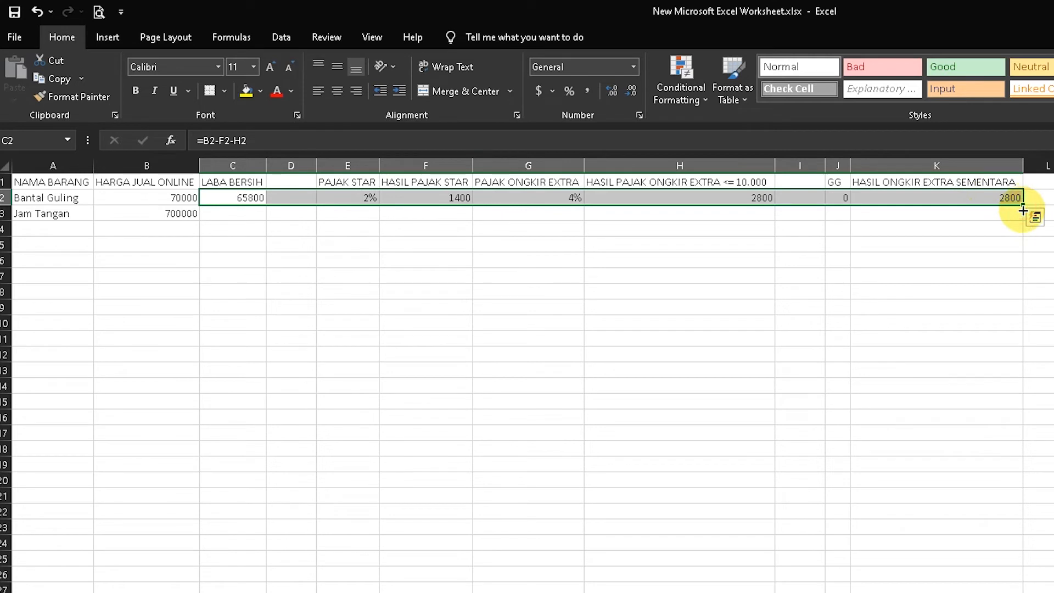
{"action": "left_click_drag", "start_coordinate": [1023, 210], "coordinate": [1024, 221]}
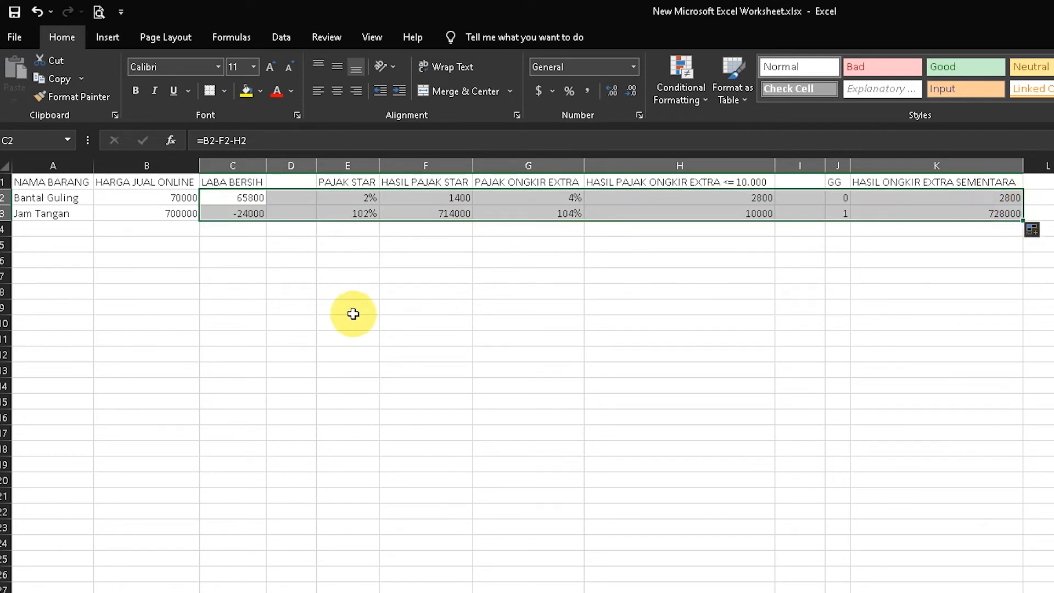
Correct the star tax percentage of Jam Tangan in E3 to 2%.
{"action": "left_click", "coordinate": [363, 213]}
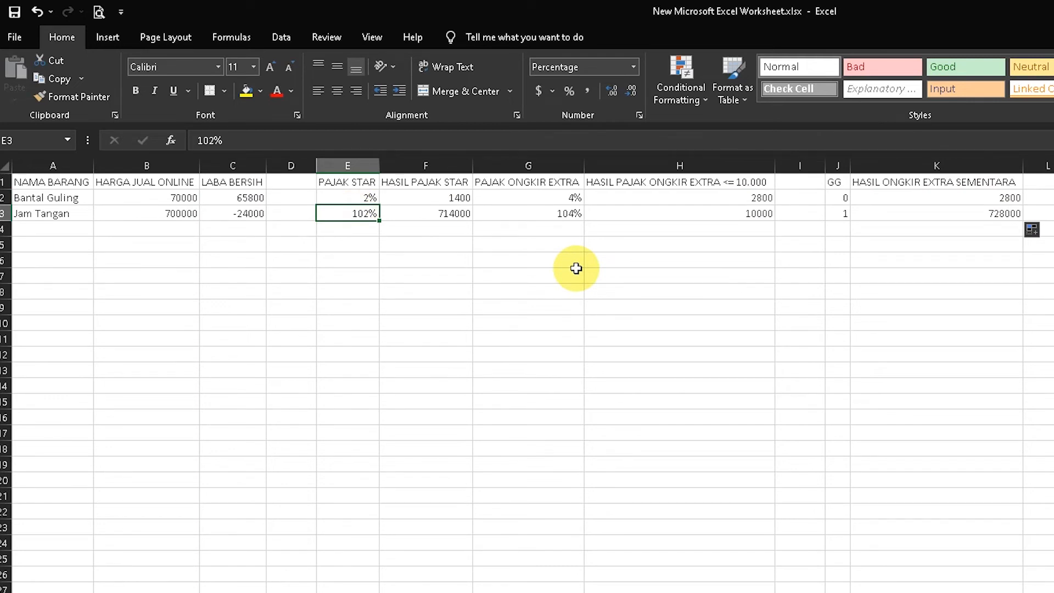
{"action": "key", "text": "F2"}
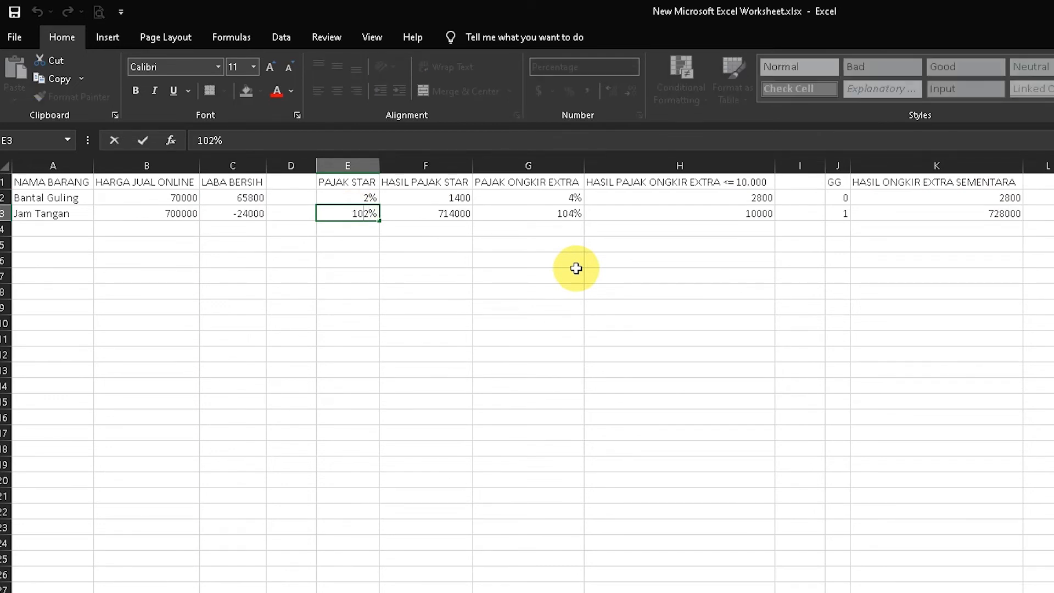
{"action": "key", "text": "Delete"}
{"action": "key", "text": "Delete"}
{"action": "key", "text": "Return"}
{"action": "key", "text": "Up"}
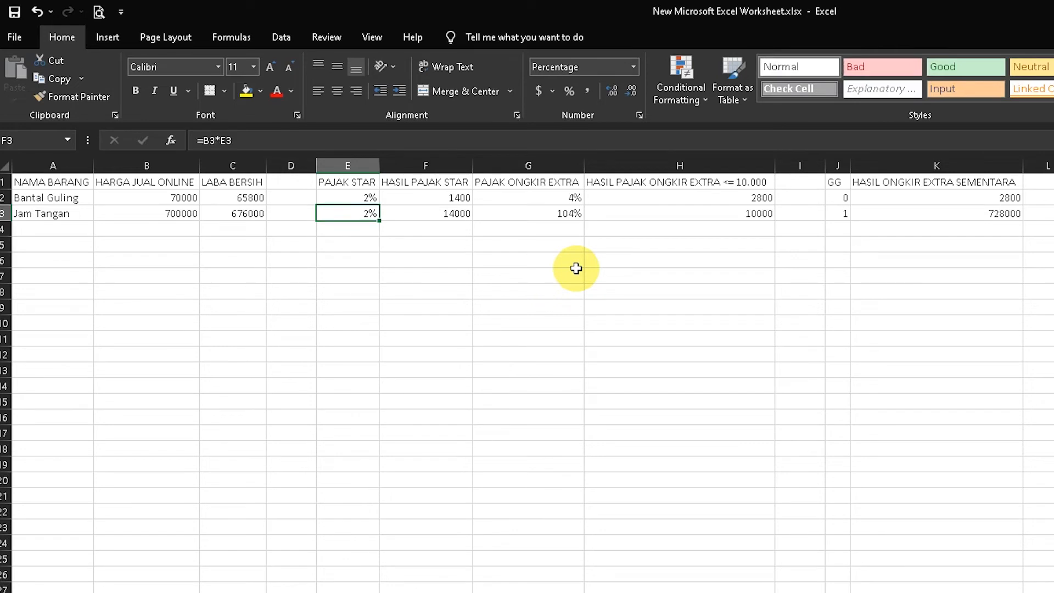
Correct the extra-shipping tax percentage of Jam Tangan in G3 to 4%.
{"action": "key", "text": "Right"}
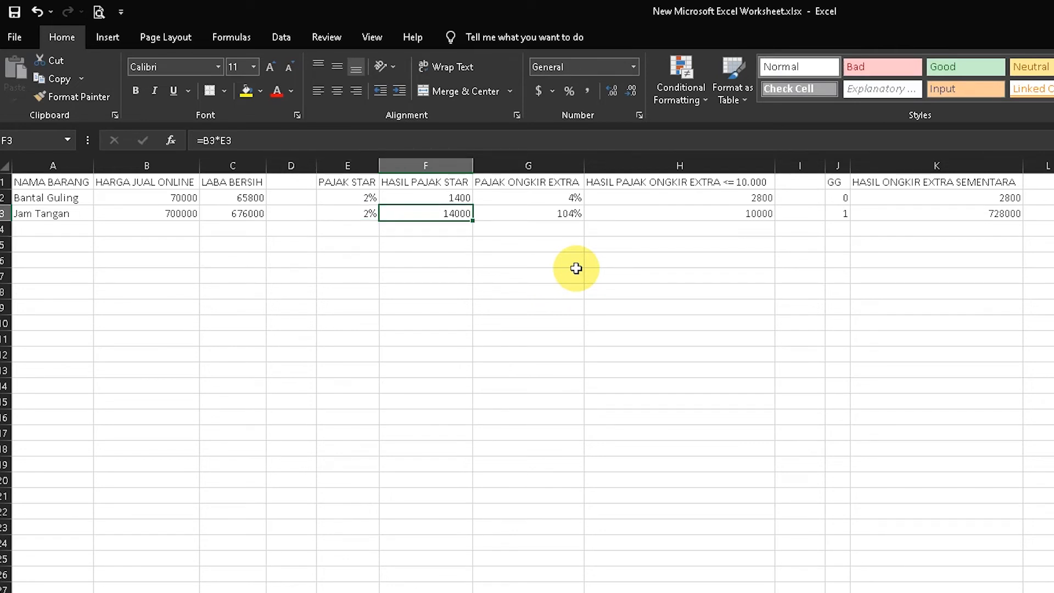
{"action": "key", "text": "Right"}
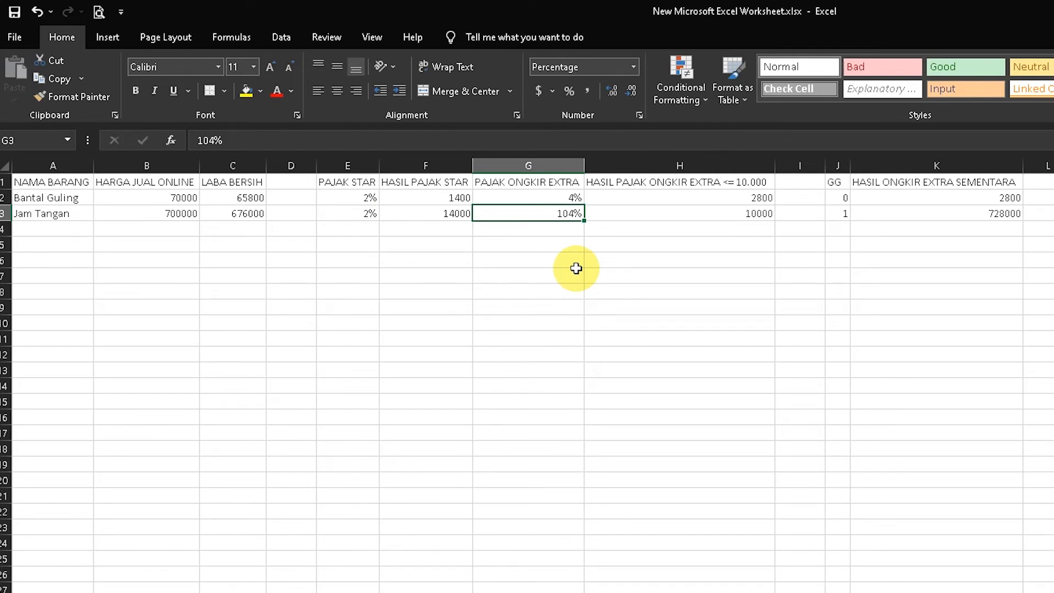
{"action": "key", "text": "F2"}
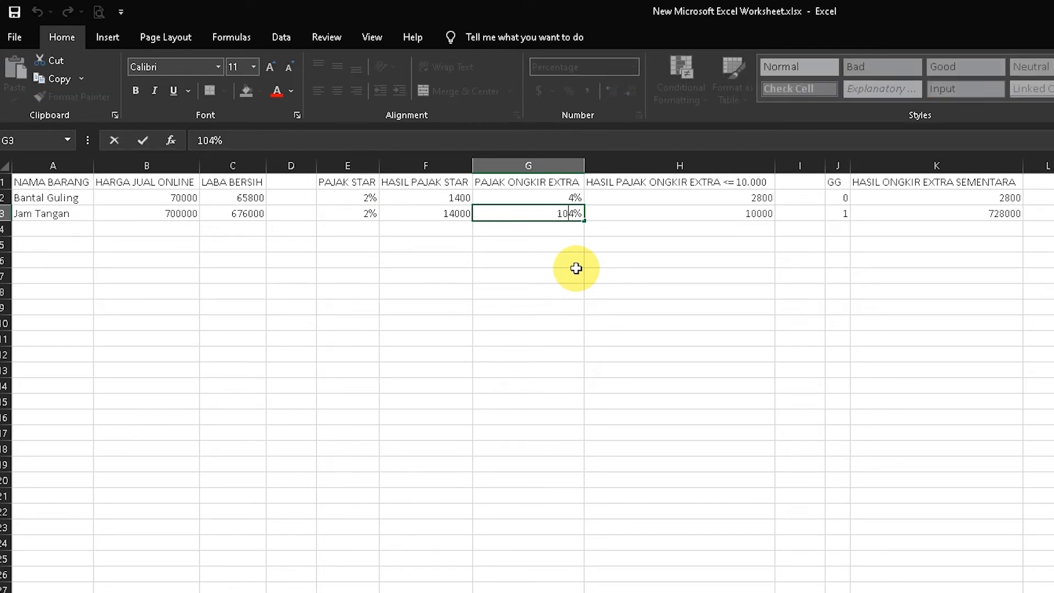
{"action": "key", "text": "Left"}
{"action": "key", "text": "Left"}
{"action": "key", "text": "BackSpace"}
{"action": "key", "text": "BackSpace"}
{"action": "key", "text": "Return"}
Set the GG value of Jam Tangan in J3 to 0.
{"action": "key", "text": "Right"}
{"action": "key", "text": "Right"}
{"action": "key", "text": "Right"}
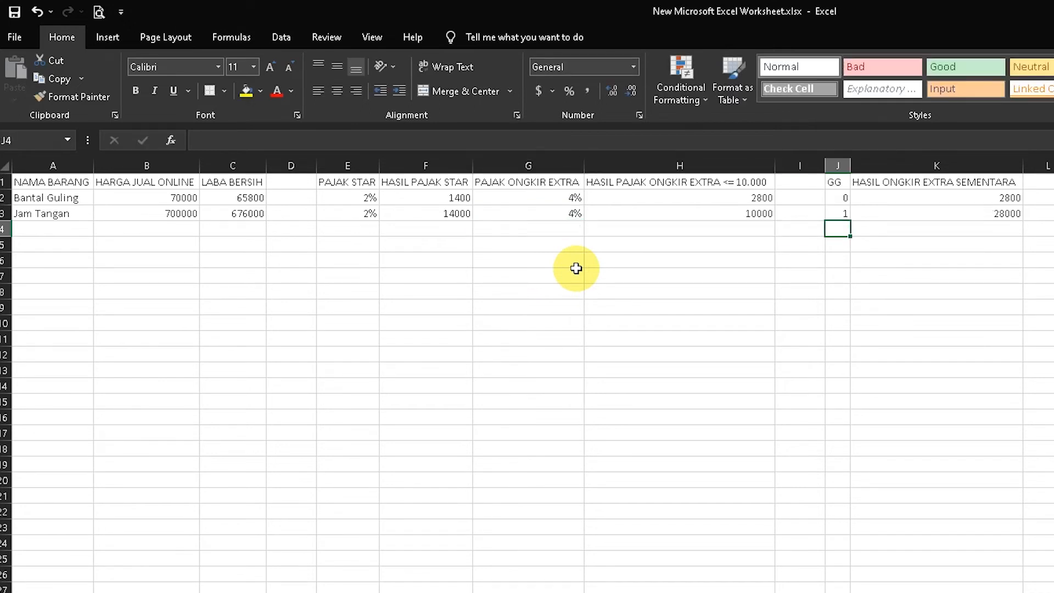
{"action": "key", "text": "Up"}
{"action": "type", "text": "0"}
{"action": "key", "text": "Return"}
{"action": "key", "text": "Left"}
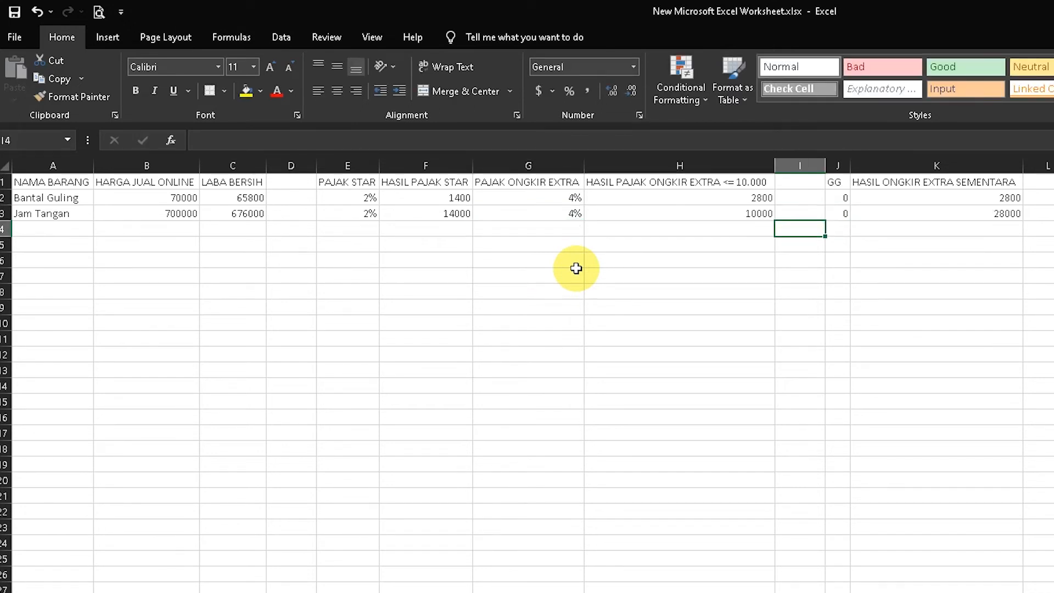
Check the GG value in J3, the provisional extra-shipping formulas in K2 and K3, and the capped result in H3.
{"action": "key", "text": "Up"}
{"action": "key", "text": "Right"}
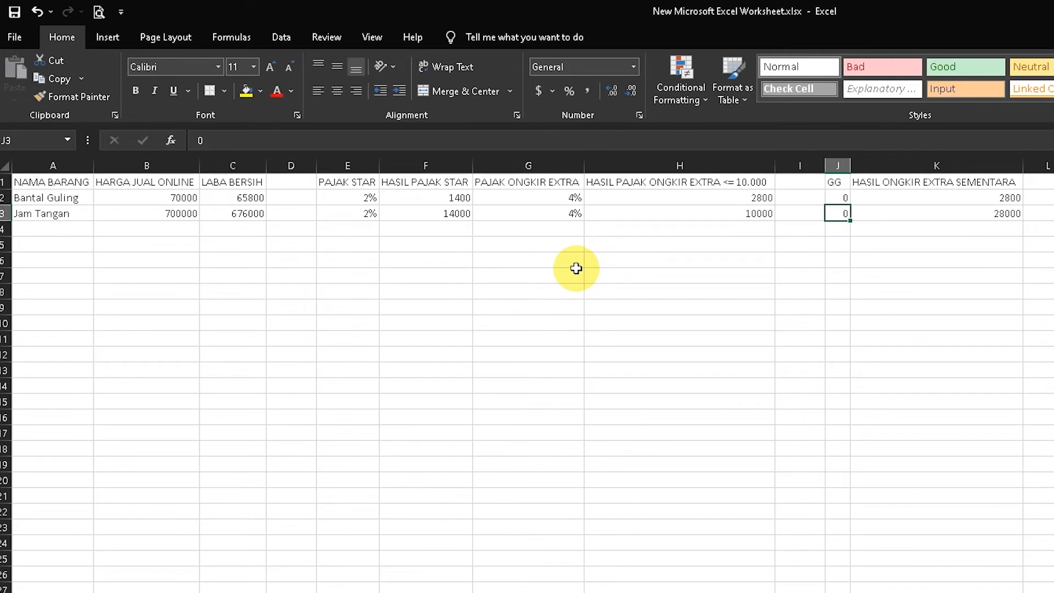
{"action": "key", "text": "Right"}
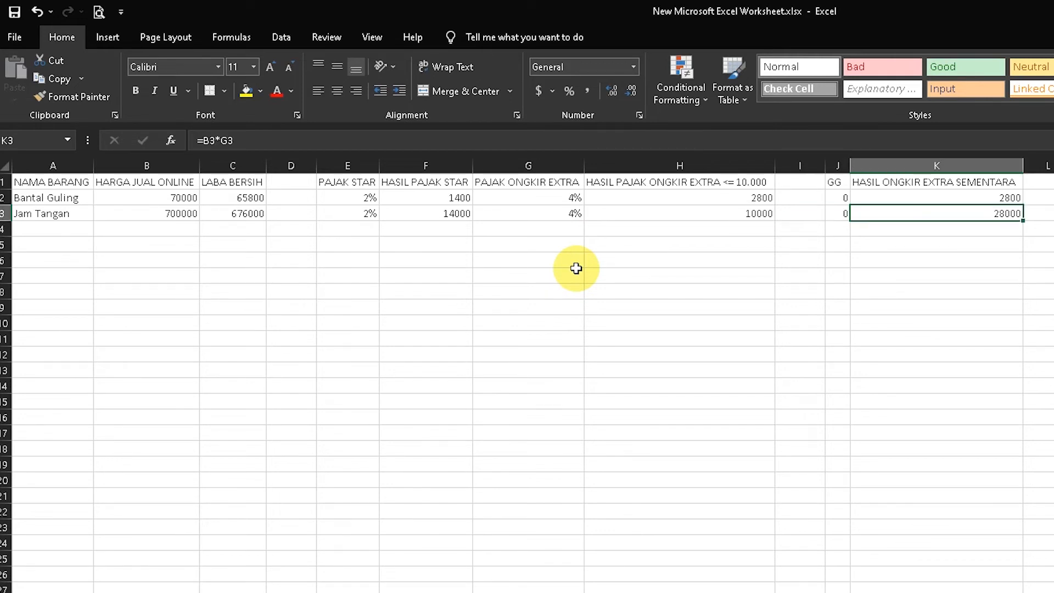
{"action": "key", "text": "Up"}
{"action": "key", "text": "Up"}
{"action": "key", "text": "Down"}
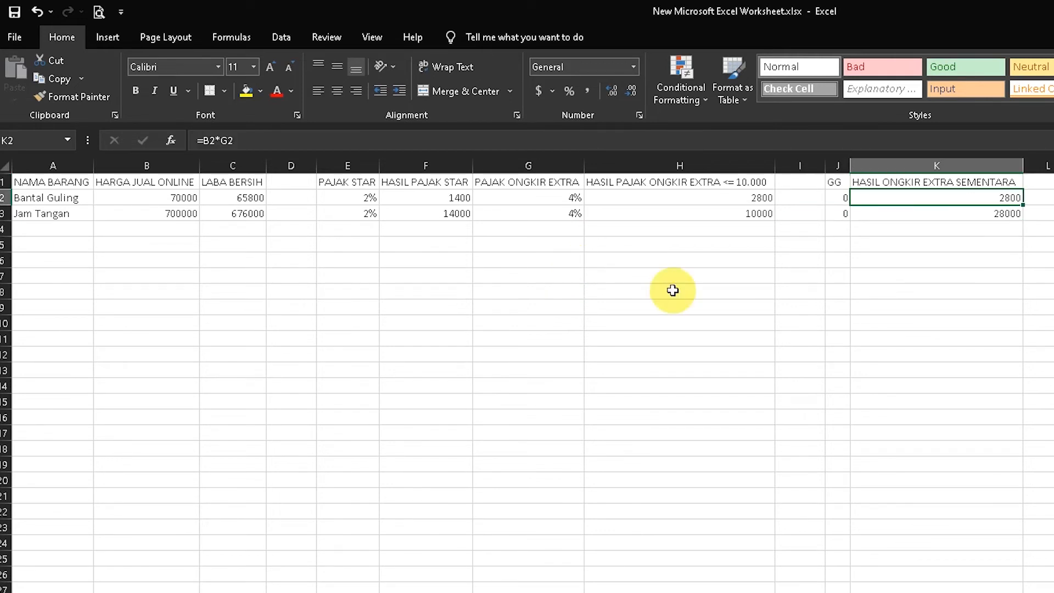
{"action": "left_click", "coordinate": [974, 217]}
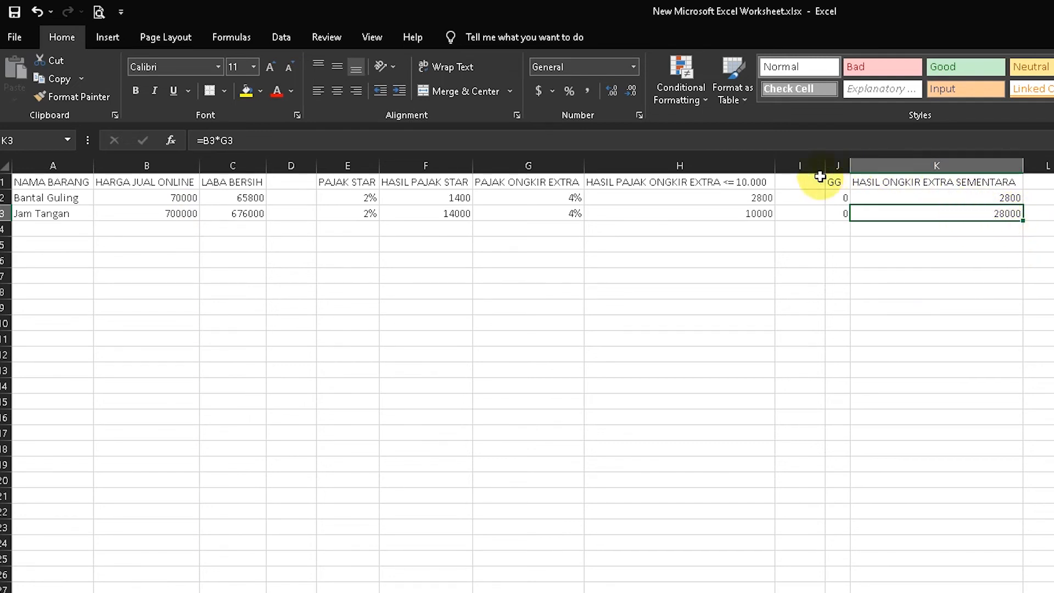
{"action": "left_click", "coordinate": [701, 215]}
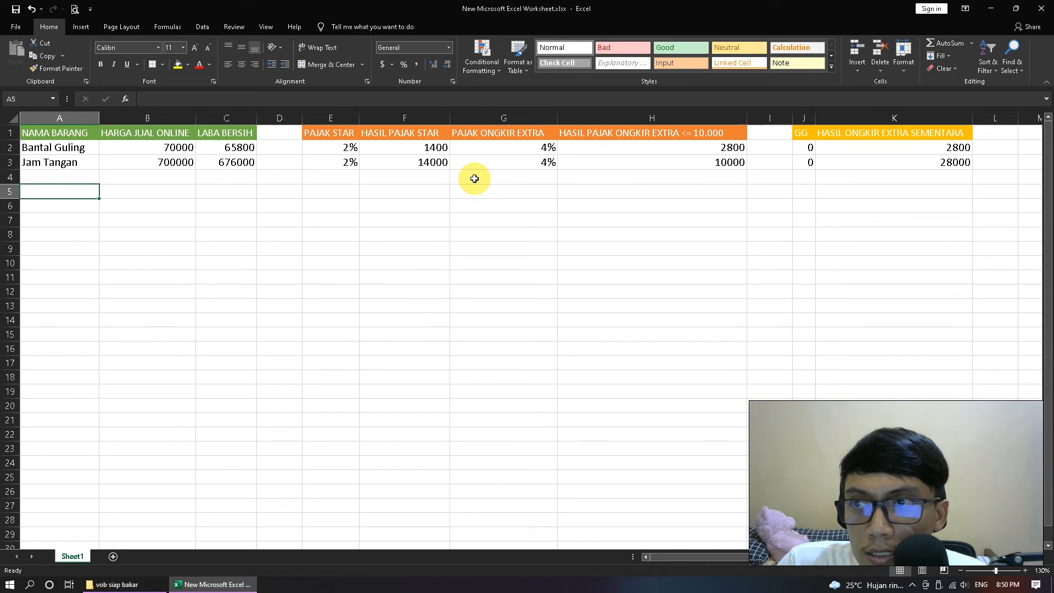
Add two more sample products below Jam Tangan, named a in A4 and b in A5.
{"action": "key", "text": "Down"}
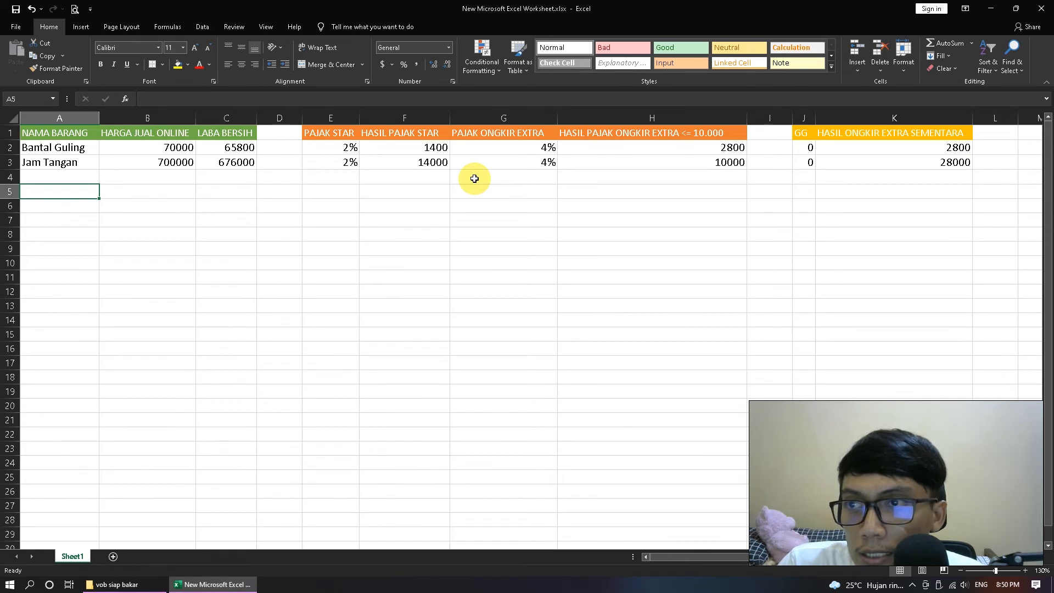
{"action": "key", "text": "Up"}
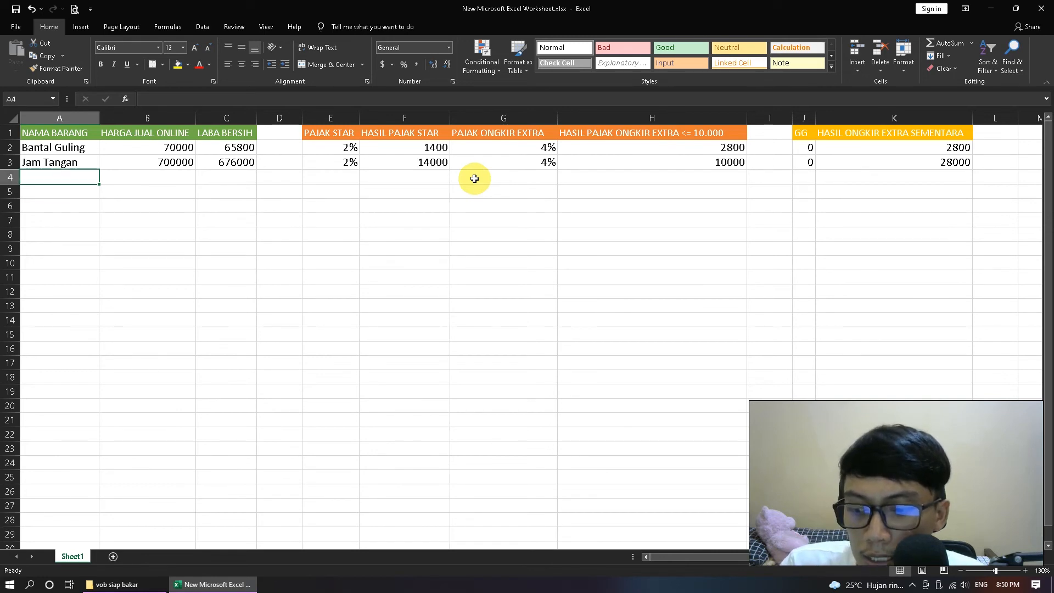
{"action": "type", "text": "a"}
{"action": "key", "text": "Return"}
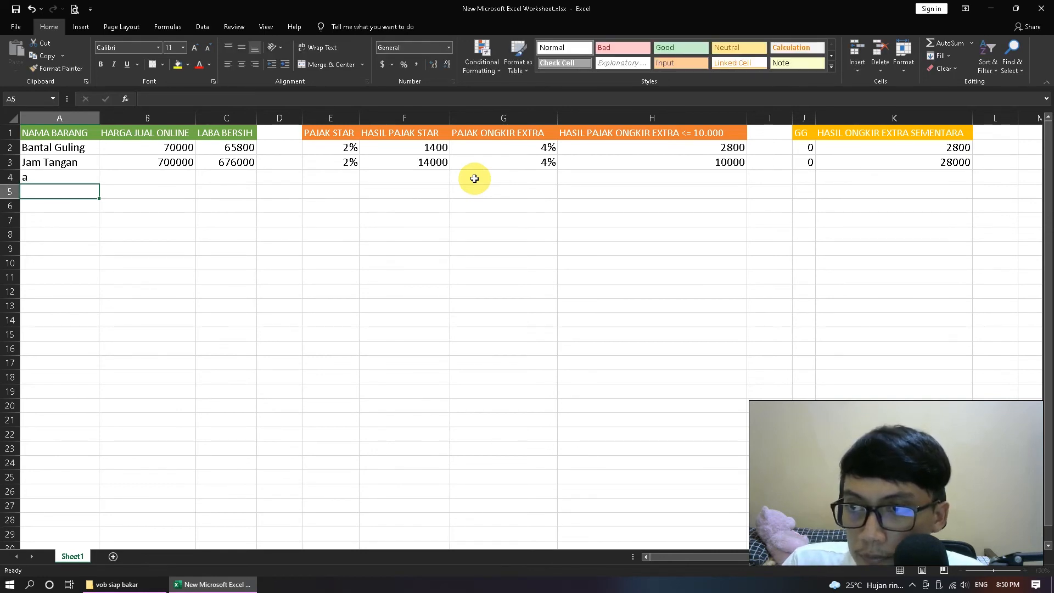
{"action": "type", "text": "Bantal Guling"}
{"action": "key", "text": "Return"}
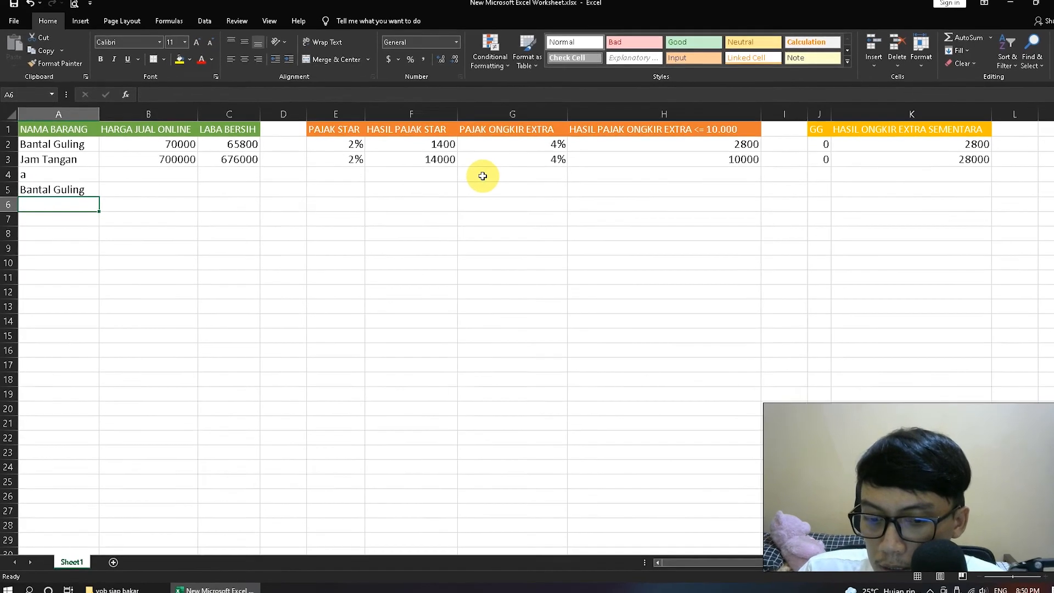
{"action": "key", "text": "Up"}
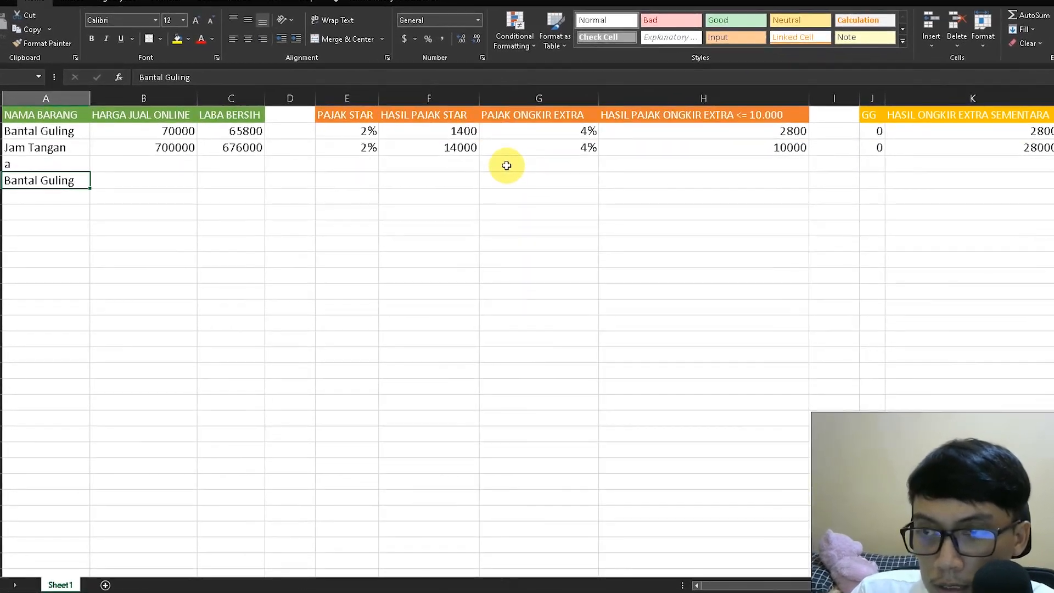
{"action": "key", "text": "BackSpace"}
{"action": "type", "text": "b"}
{"action": "key", "text": "Delete"}
{"action": "key", "text": "Return"}
Add the sample product names c, d and f in cells A6 to A8.
{"action": "type", "text": "c"}
{"action": "key", "text": "ctrl+Return"}
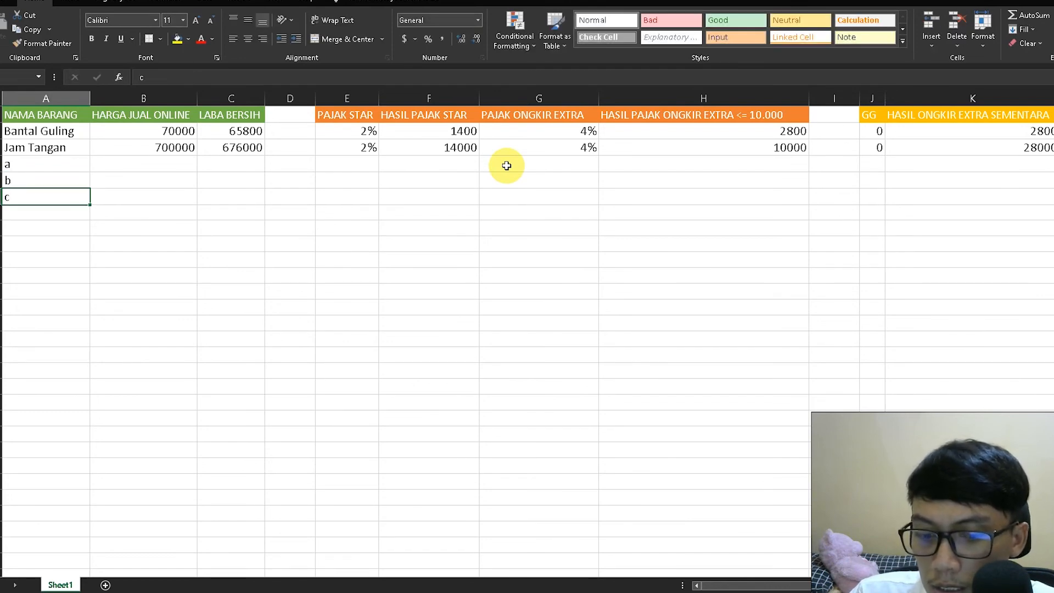
{"action": "key", "text": "Return"}
{"action": "type", "text": "d"}
{"action": "key", "text": "ctrl+Return"}
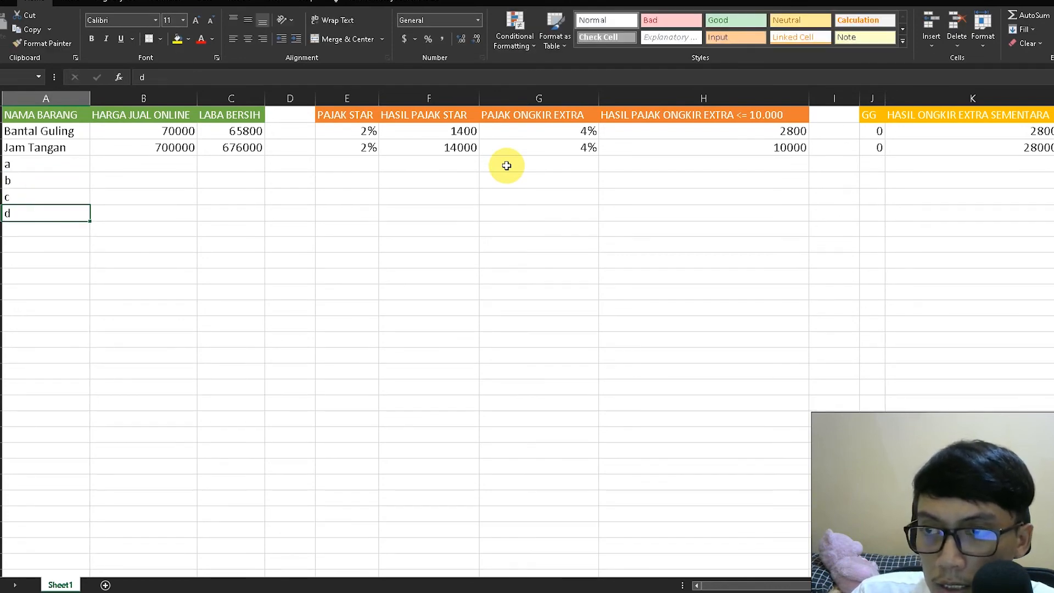
{"action": "key", "text": "Return"}
{"action": "type", "text": "f"}
{"action": "key", "text": "Tab"}
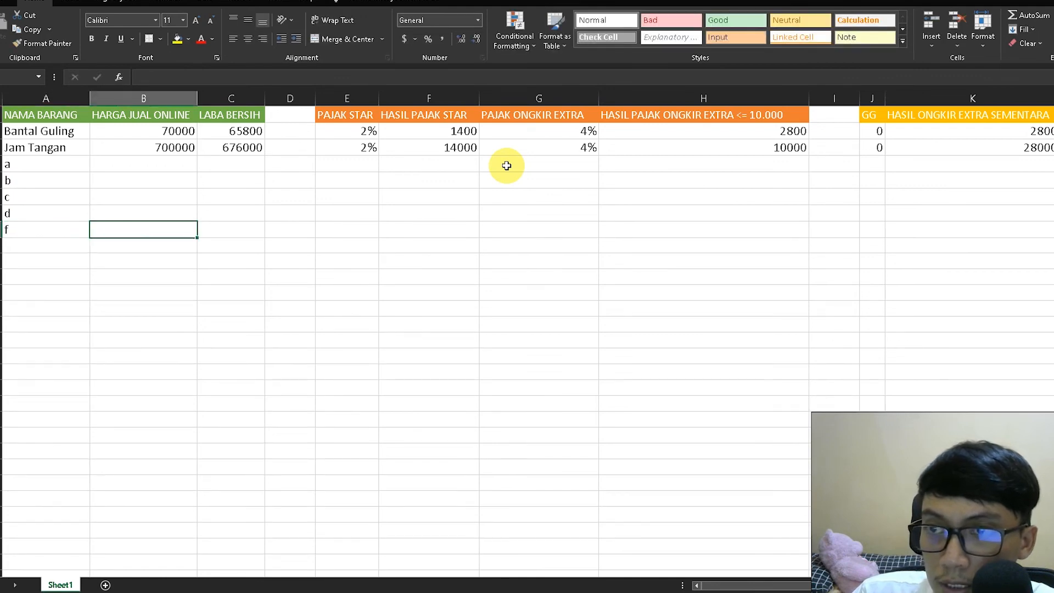
Enter online selling prices of 900000 for product a in B4 and 500000 for product b in B5.
{"action": "key", "text": "Right"}
{"action": "key", "text": "Up"}
{"action": "key", "text": "Up"}
{"action": "key", "text": "Up"}
{"action": "key", "text": "Left"}
{"action": "key", "text": "Up"}
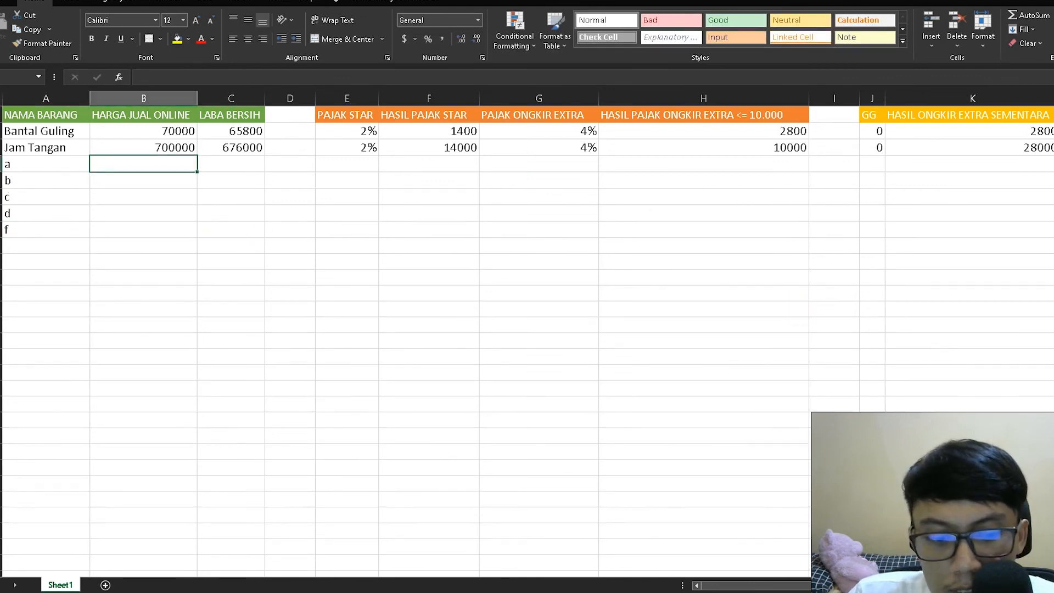
{"action": "type", "text": "90"}
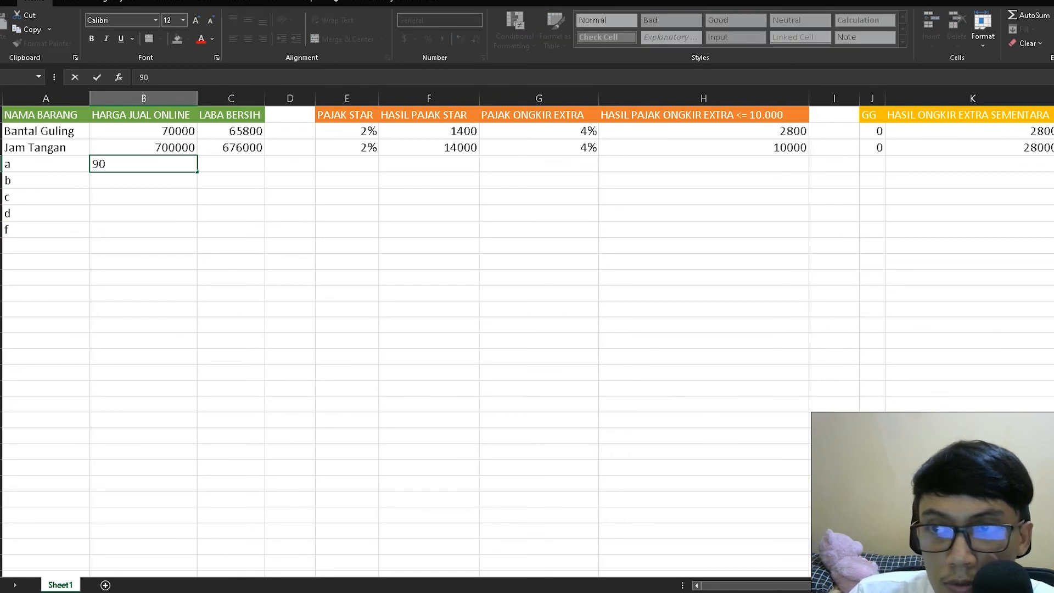
{"action": "type", "text": "0000"}
{"action": "key", "text": "Return"}
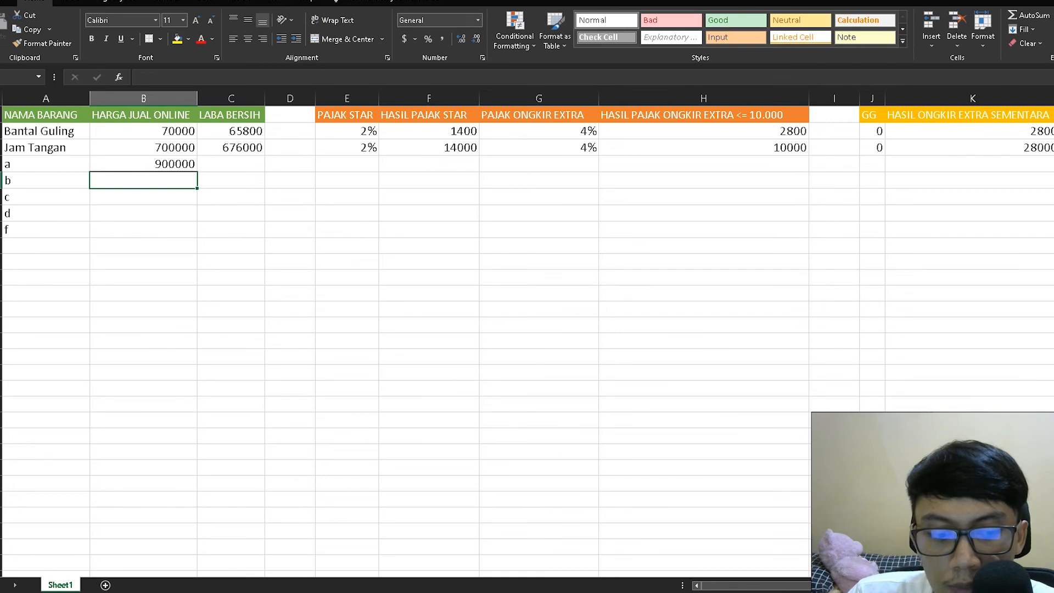
{"action": "type", "text": "5000"}
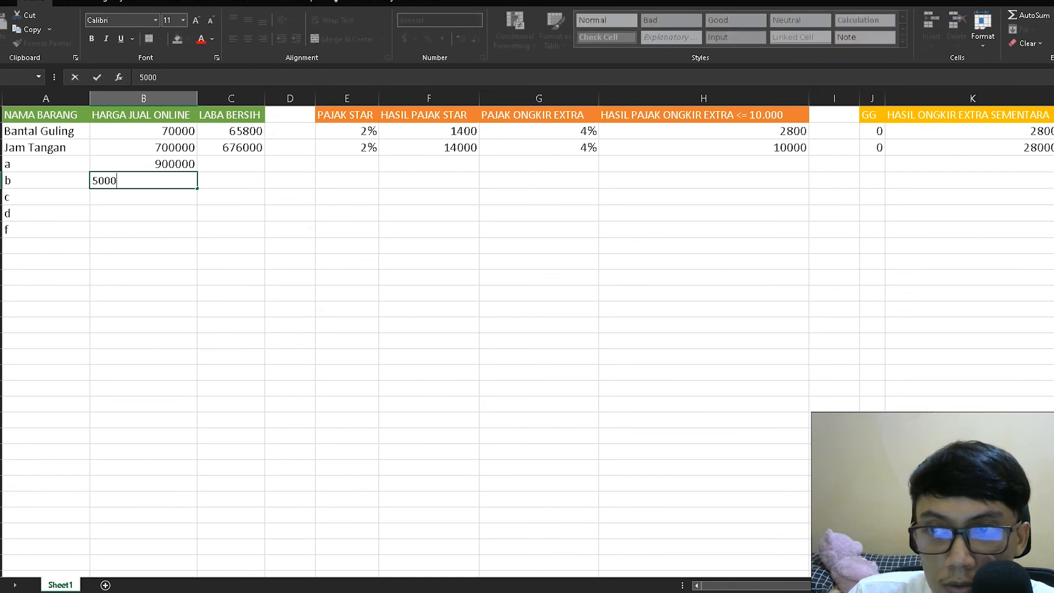
{"action": "type", "text": "00"}
{"action": "key", "text": "Return"}
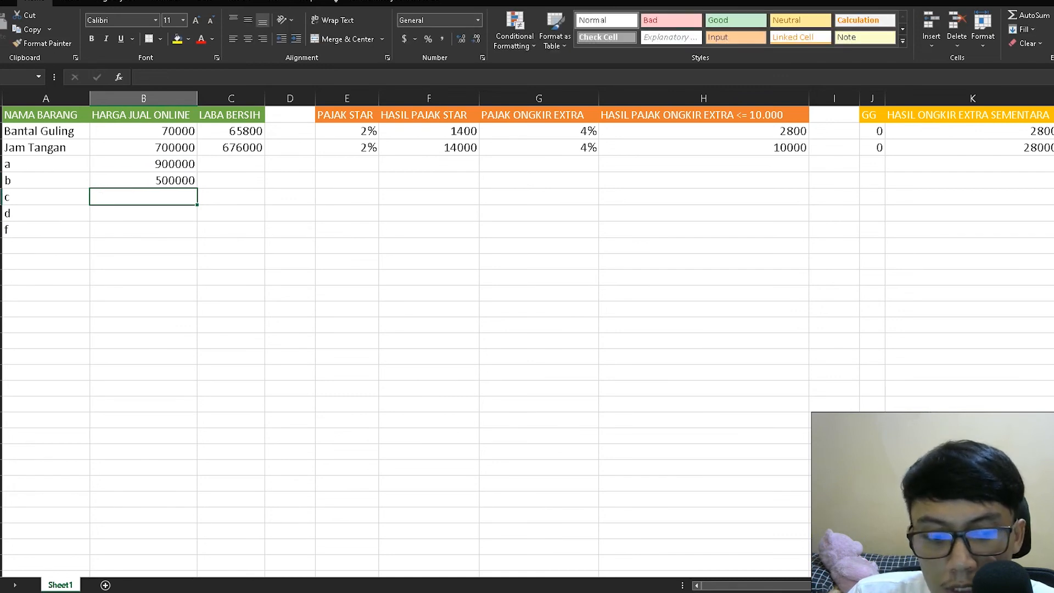
Enter the online selling prices 45000, 1200000 and 850000 for products c, d and f in B6:B8.
{"action": "type", "text": "45000"}
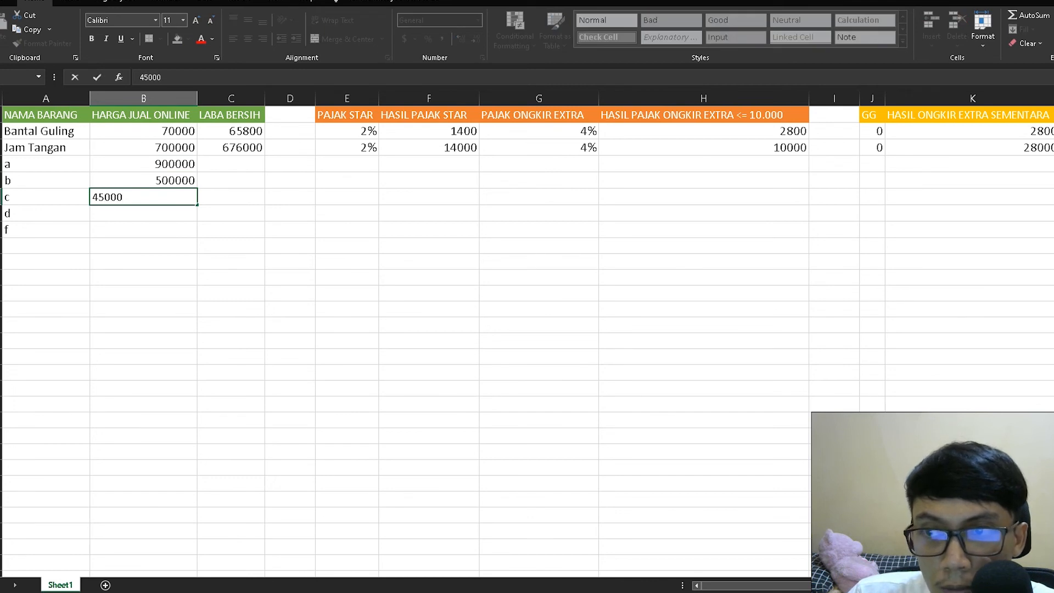
{"action": "key", "text": "Return"}
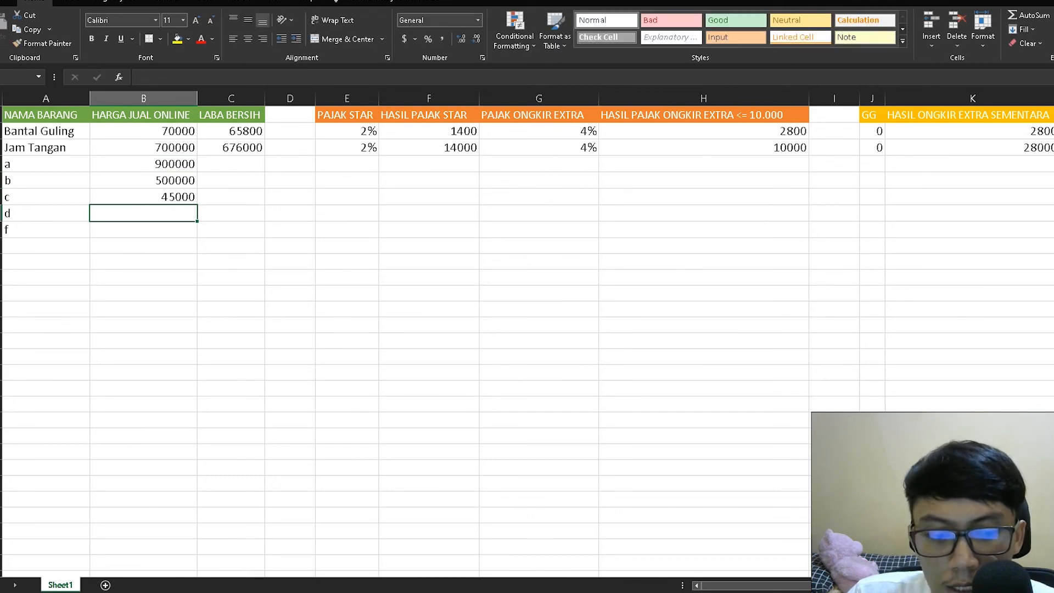
{"action": "type", "text": "12"}
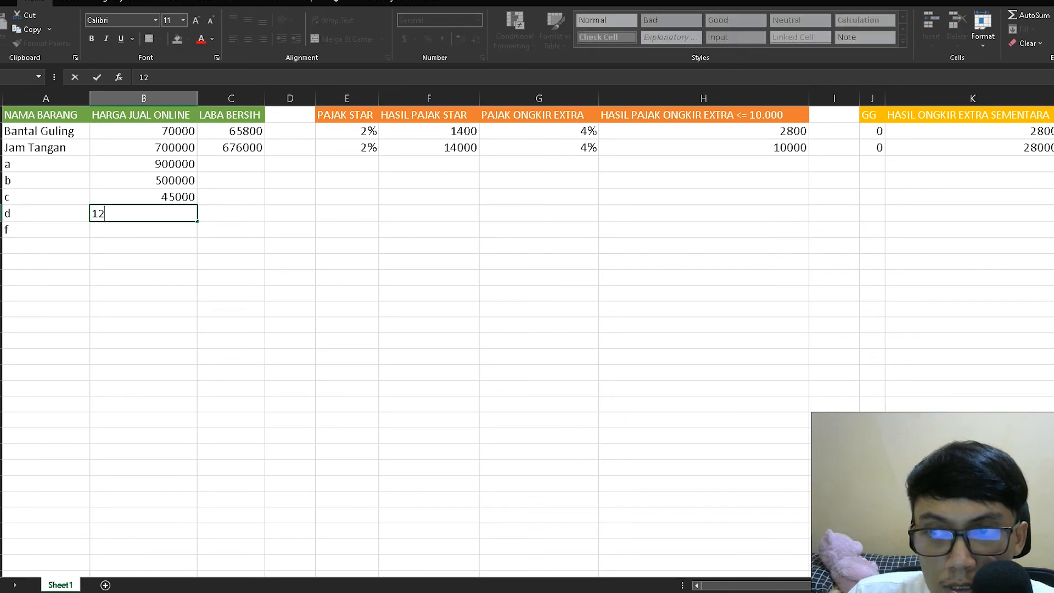
{"action": "type", "text": "00000"}
{"action": "key", "text": "Return"}
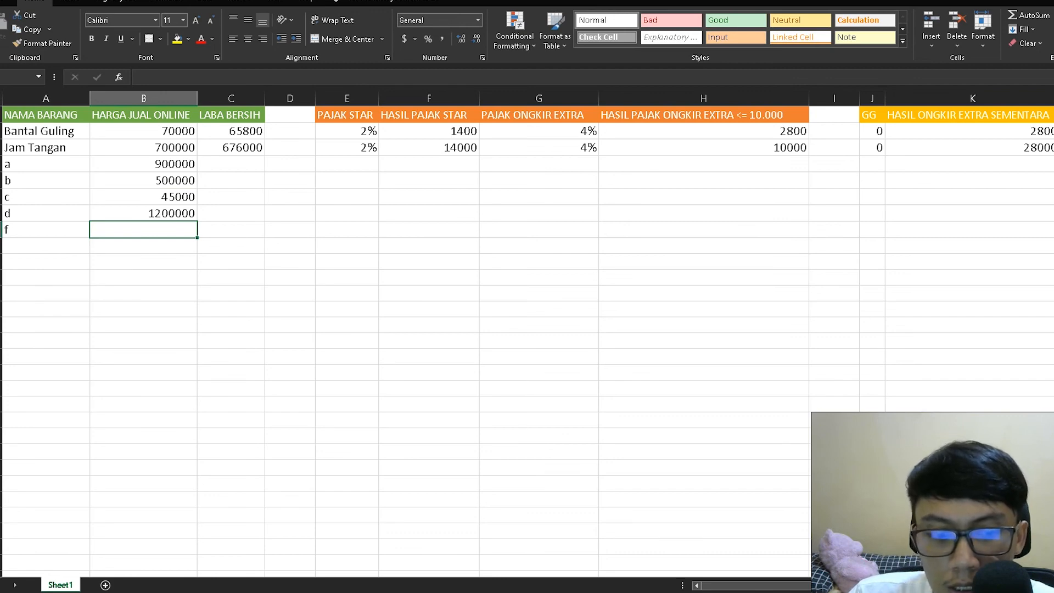
{"action": "type", "text": "850000"}
Fill the Jam Tangan cells C3:K3 down through row 8 for the new products.
{"action": "key", "text": "Tab"}
{"action": "key", "text": "Up"}
{"action": "key", "text": "Up"}
{"action": "key", "text": "Up"}
{"action": "key", "text": "Up"}
{"action": "key", "text": "Up"}
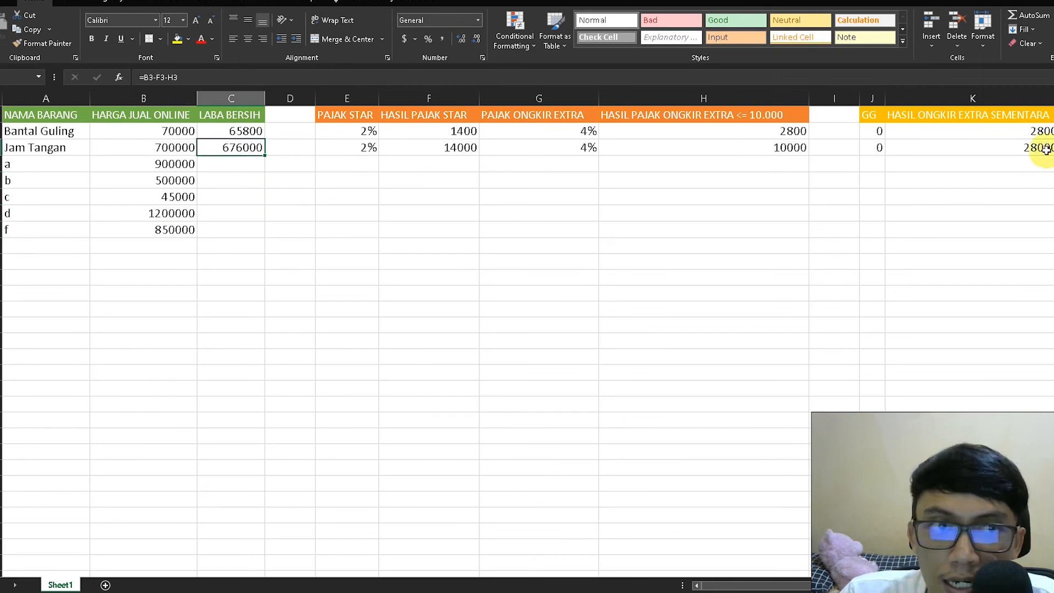
{"action": "left_click", "coordinate": [1028, 147], "text": "shift"}
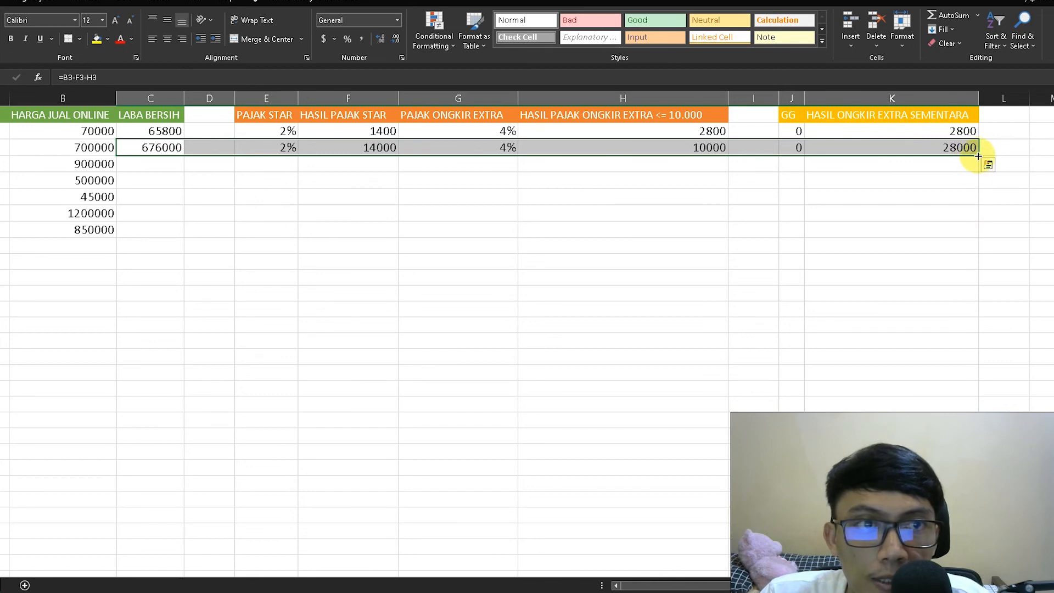
{"action": "left_click_drag", "start_coordinate": [978, 156], "coordinate": [976, 239]}
Copy the constants 2% from E2, 4% from G2 and 0 from J2 unchanged down through row 8 of their columns.
{"action": "left_click", "coordinate": [271, 170]}
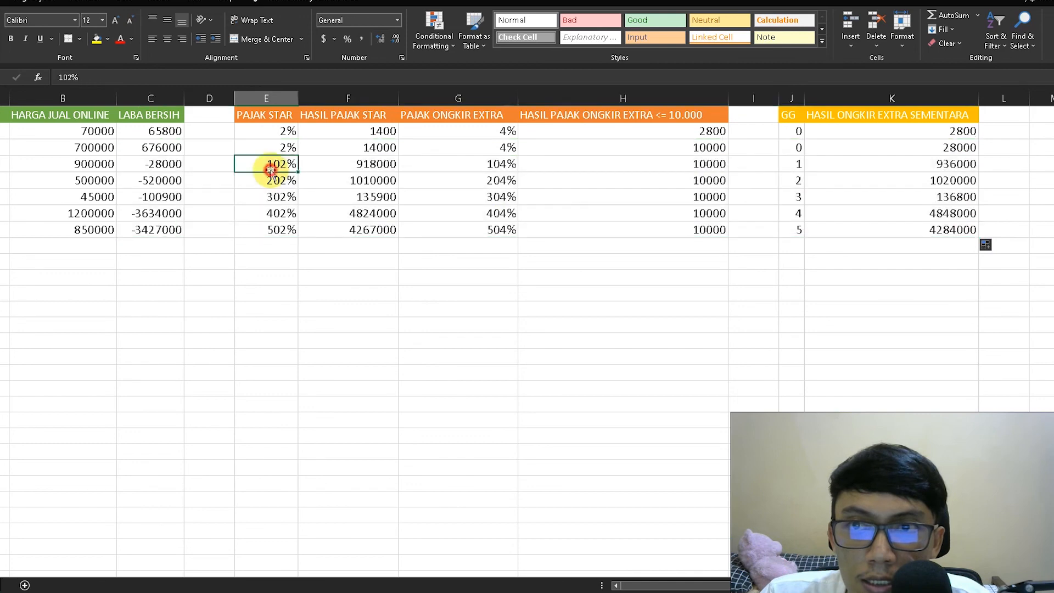
{"action": "left_click", "coordinate": [272, 131]}
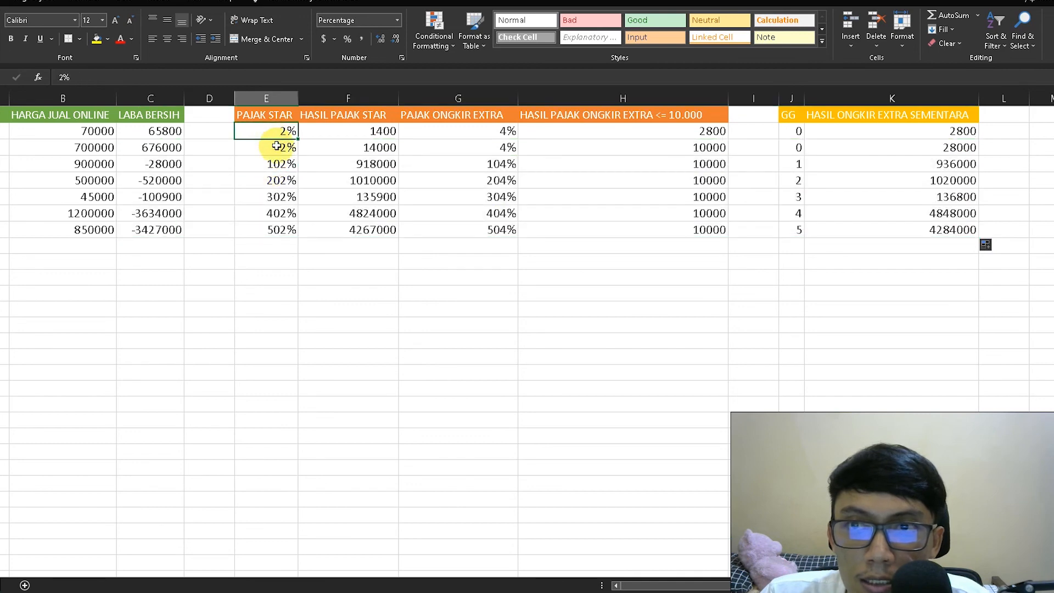
{"action": "left_click_drag", "start_coordinate": [299, 139], "coordinate": [292, 231]}
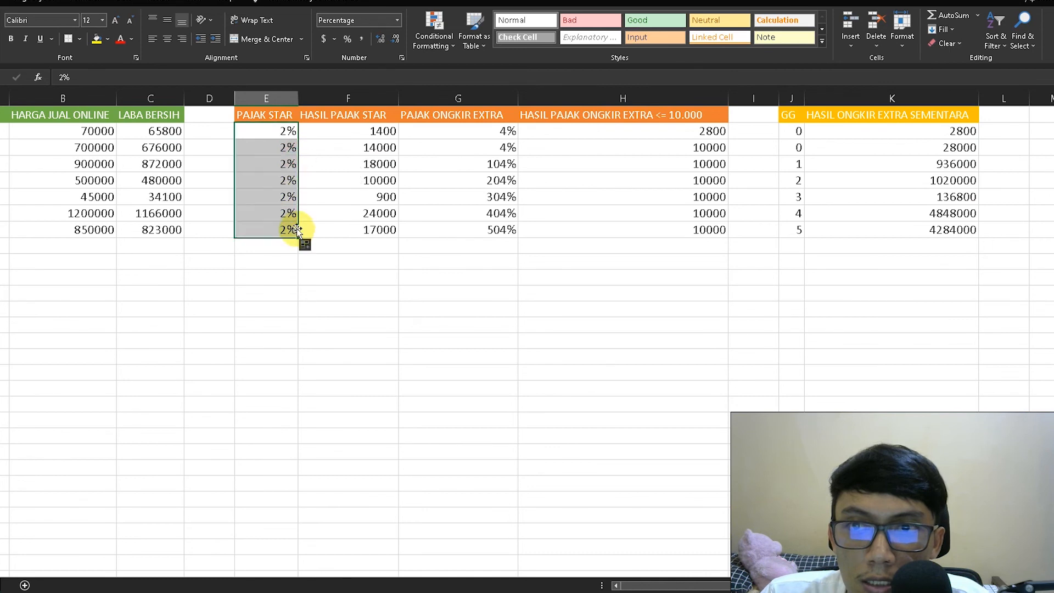
{"action": "left_click_drag", "start_coordinate": [498, 131], "coordinate": [519, 237]}
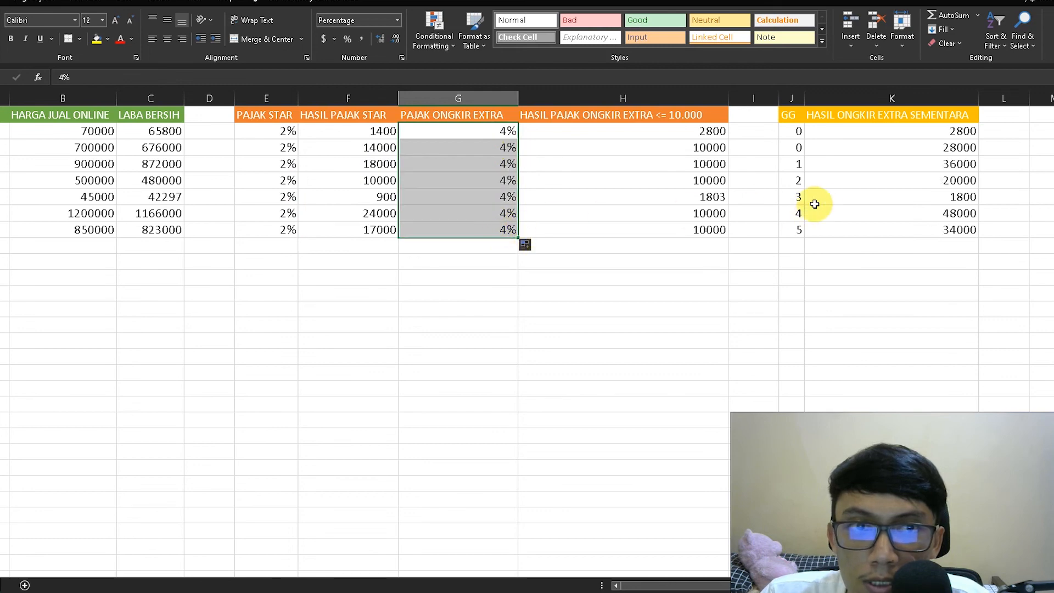
{"action": "left_click_drag", "start_coordinate": [804, 130], "coordinate": [804, 236]}
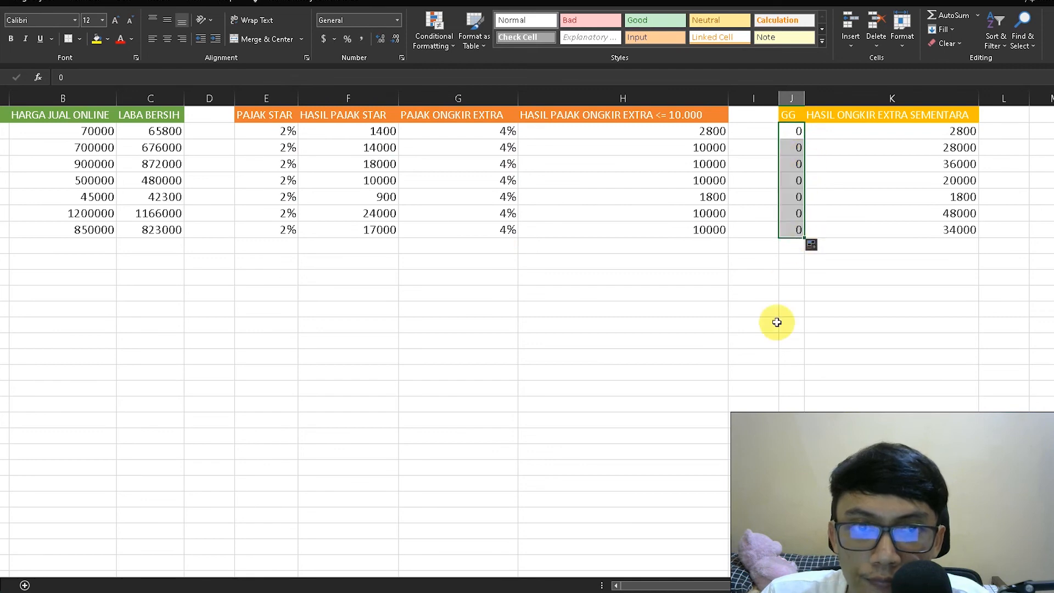
Review the capped extra-shipping results of products d and f in H7:H8.
{"action": "left_click", "coordinate": [726, 342]}
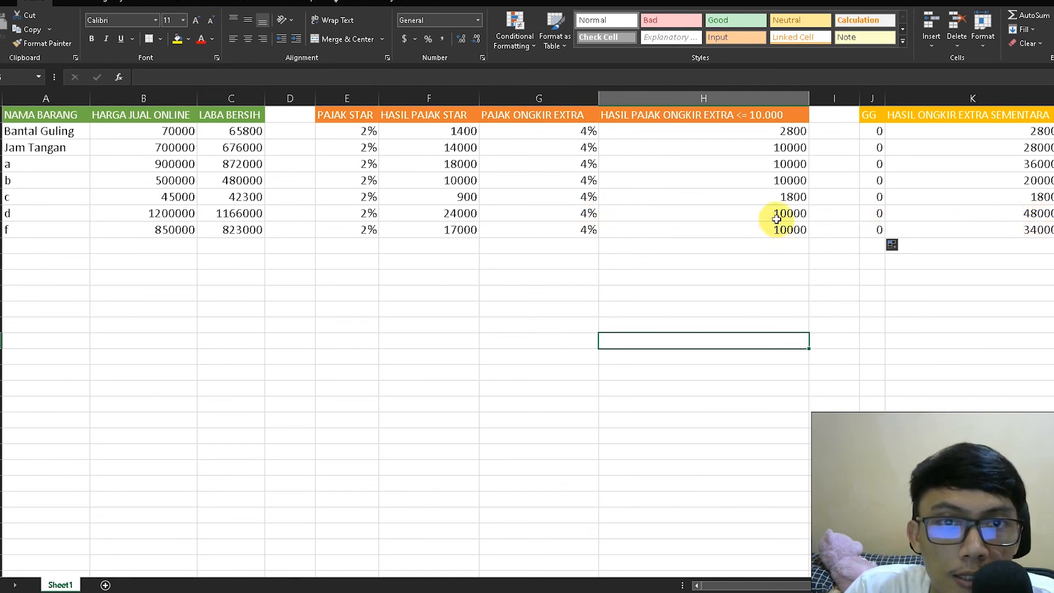
{"action": "left_click_drag", "start_coordinate": [780, 214], "coordinate": [783, 228]}
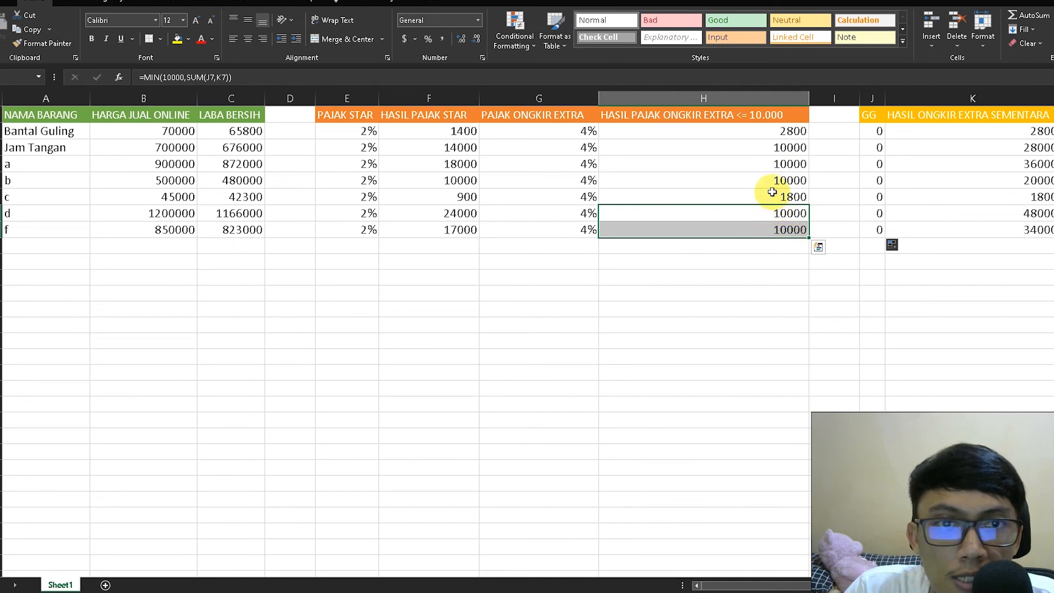
{"action": "left_click", "coordinate": [436, 252]}
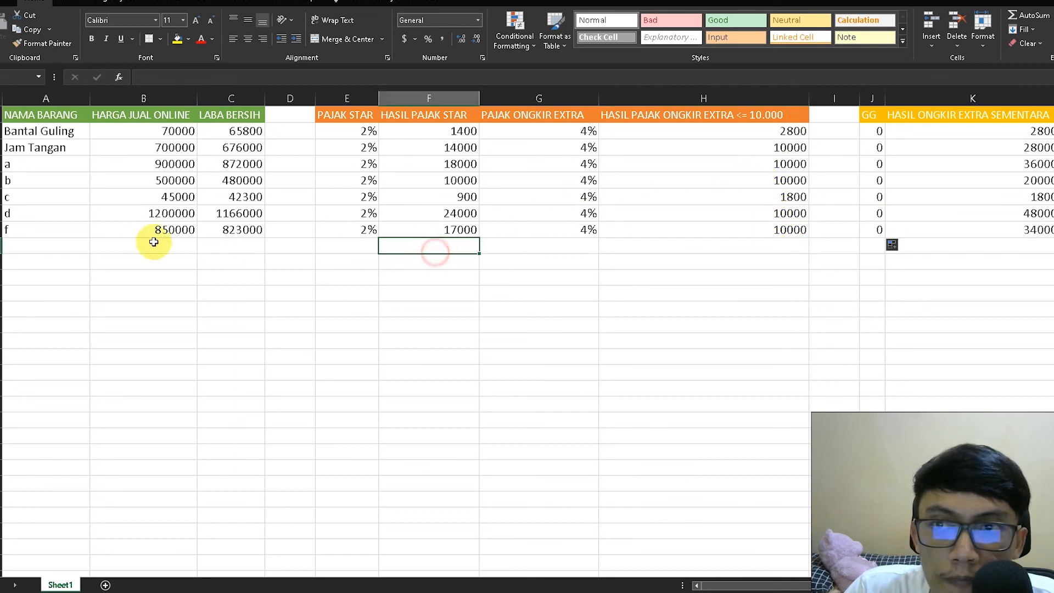